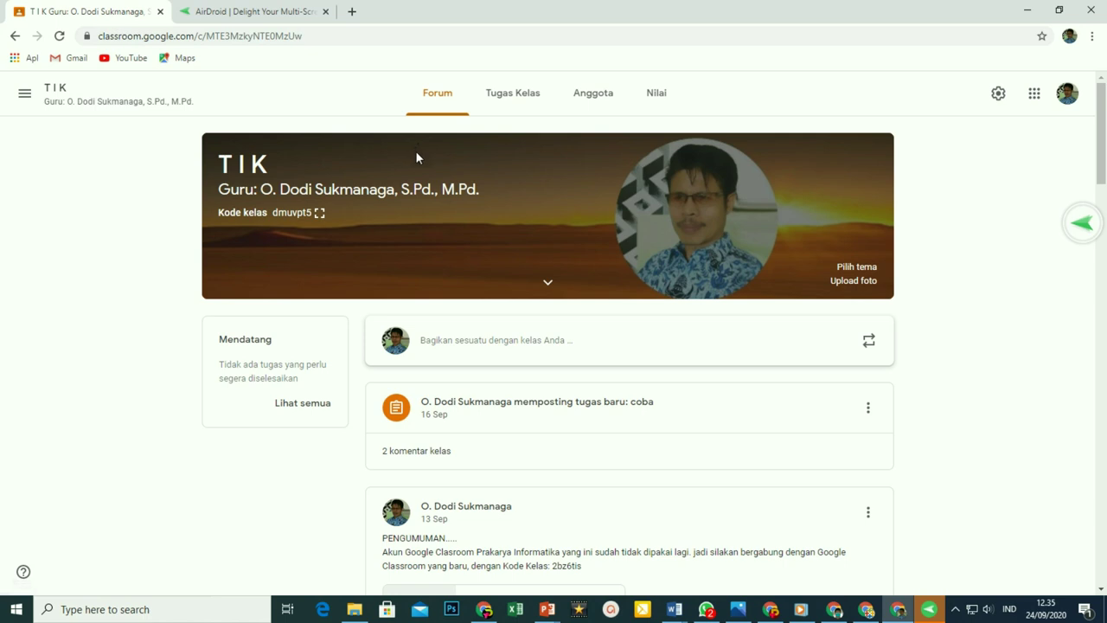
View the general class themes in the Google Classroom gallery, and look through the ready-made header slides in PowerPoint.
left_click(856, 268)
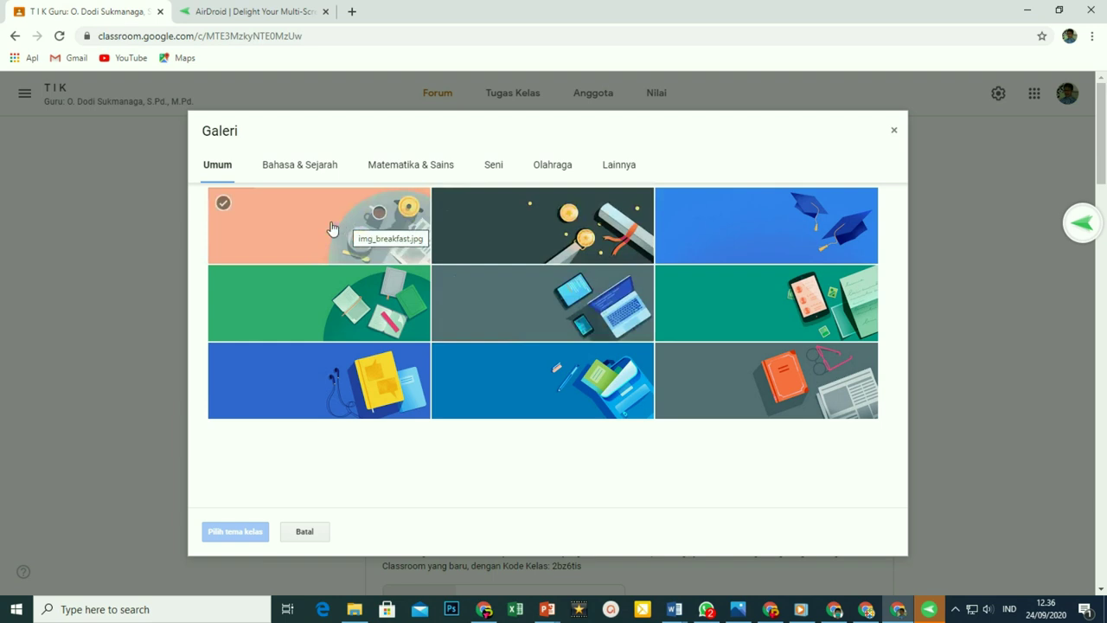
left_click(895, 132)
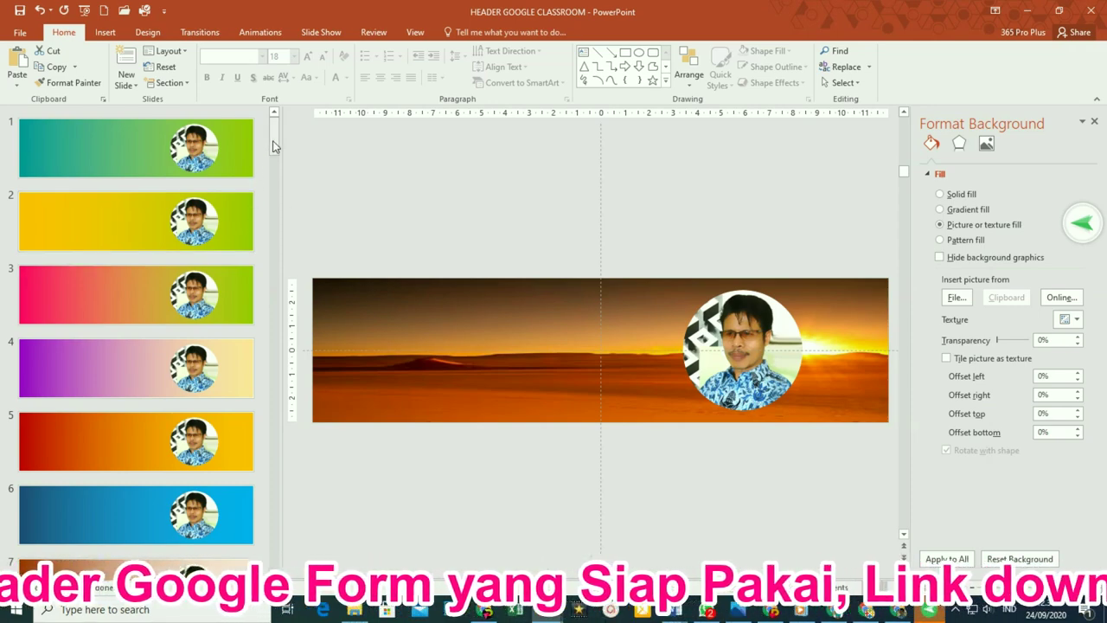
left_click_drag(273, 145, 273, 562)
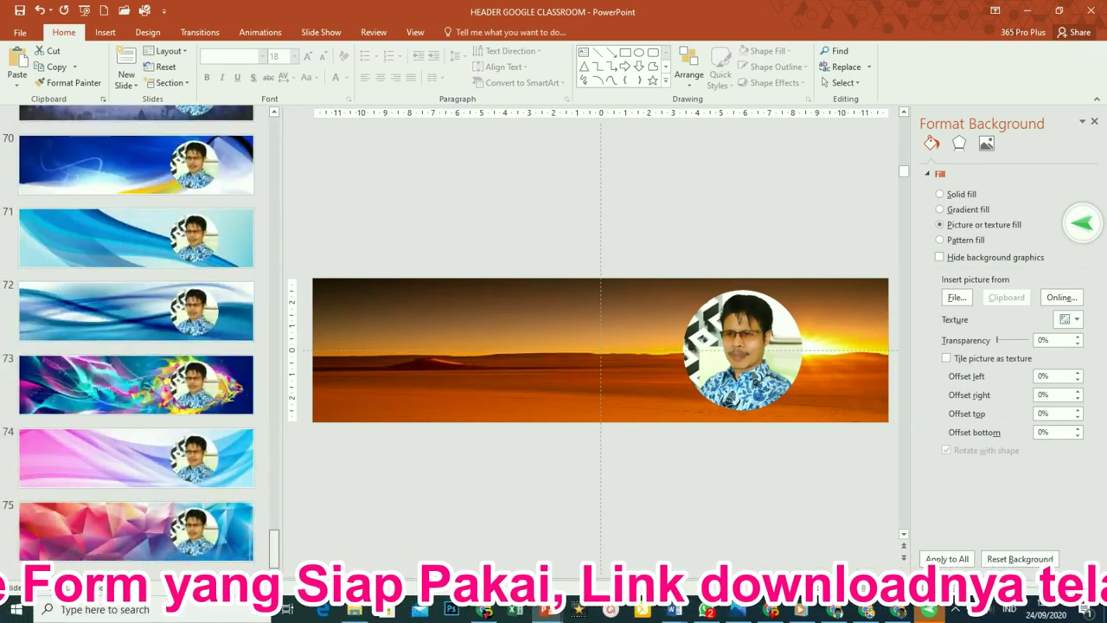
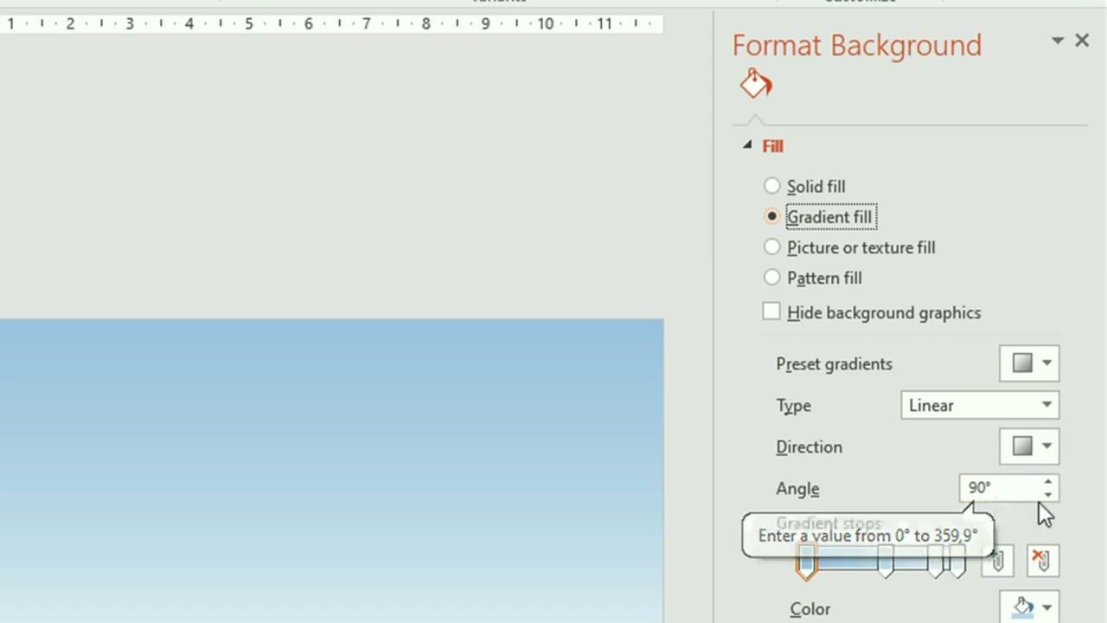
Set the slide background gradient's angle to 0° and remove its two middle gradient stops at 54% and 86%.
left_click_drag(1049, 497, 1049, 497)
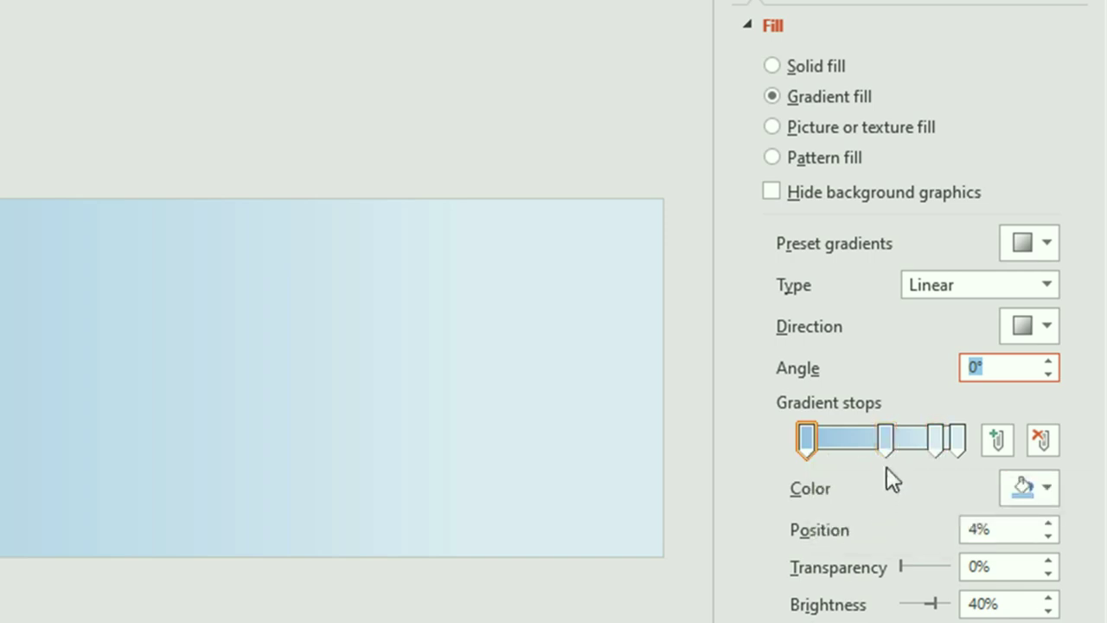
left_click(885, 441)
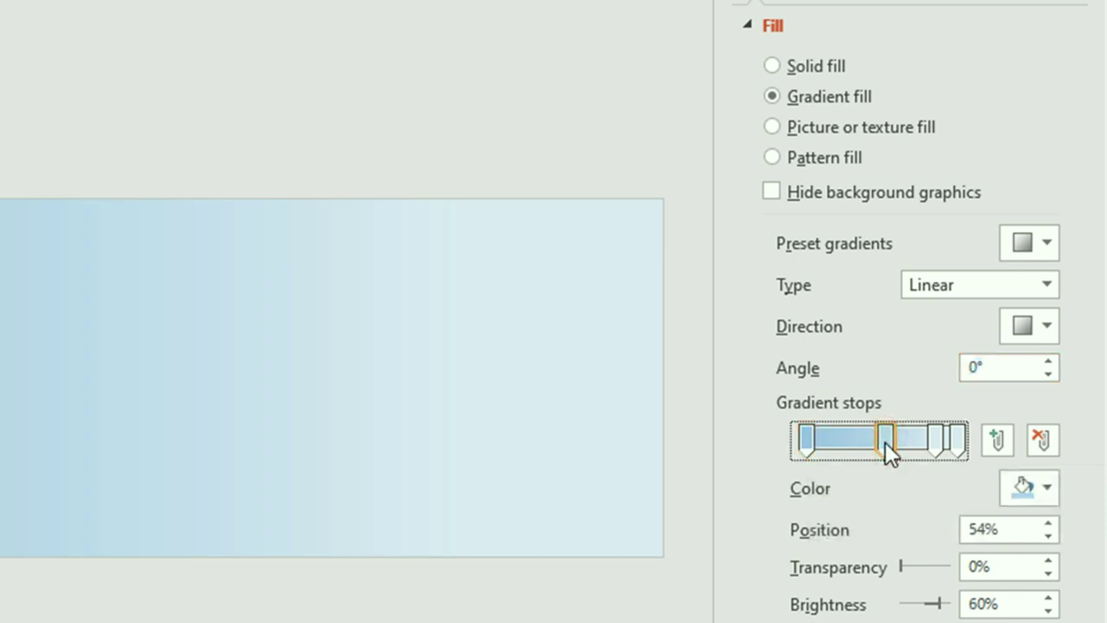
left_click(1039, 442)
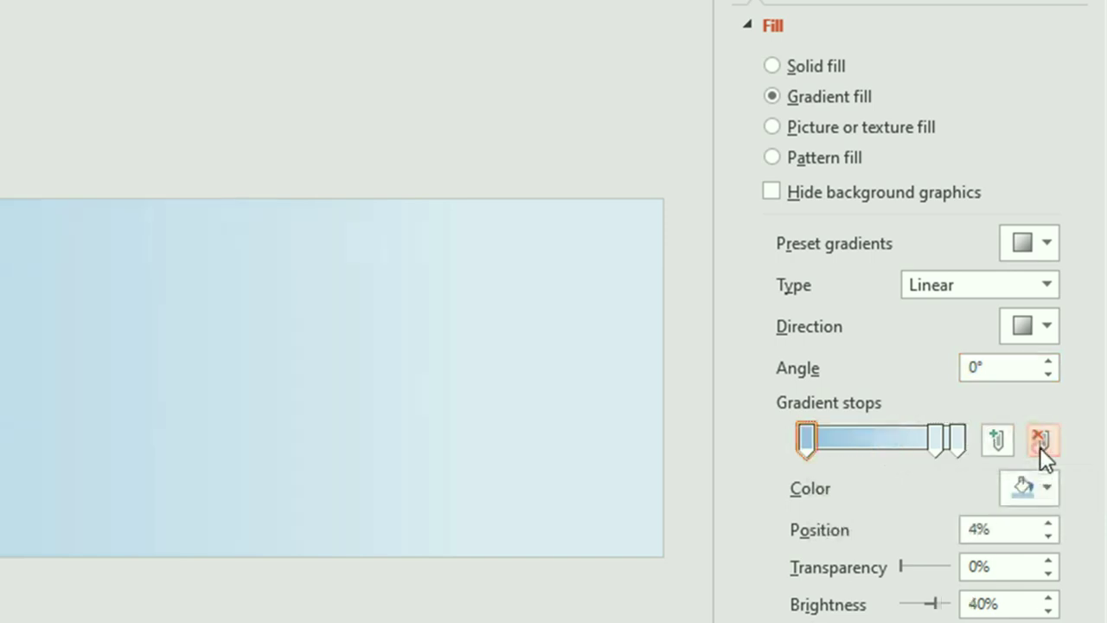
left_click(935, 442)
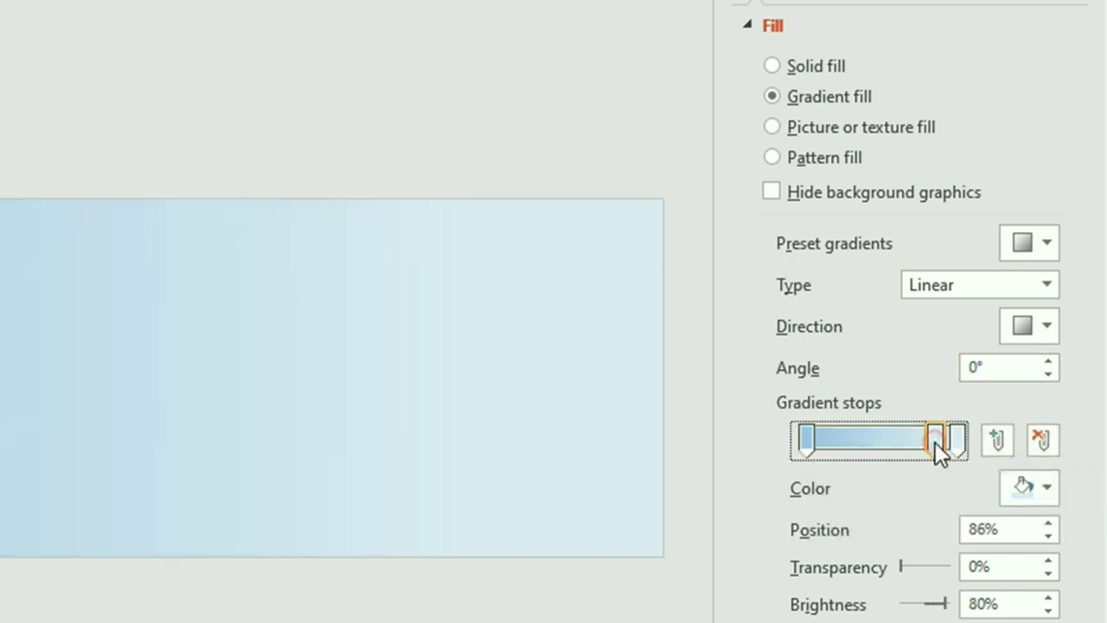
left_click(1039, 442)
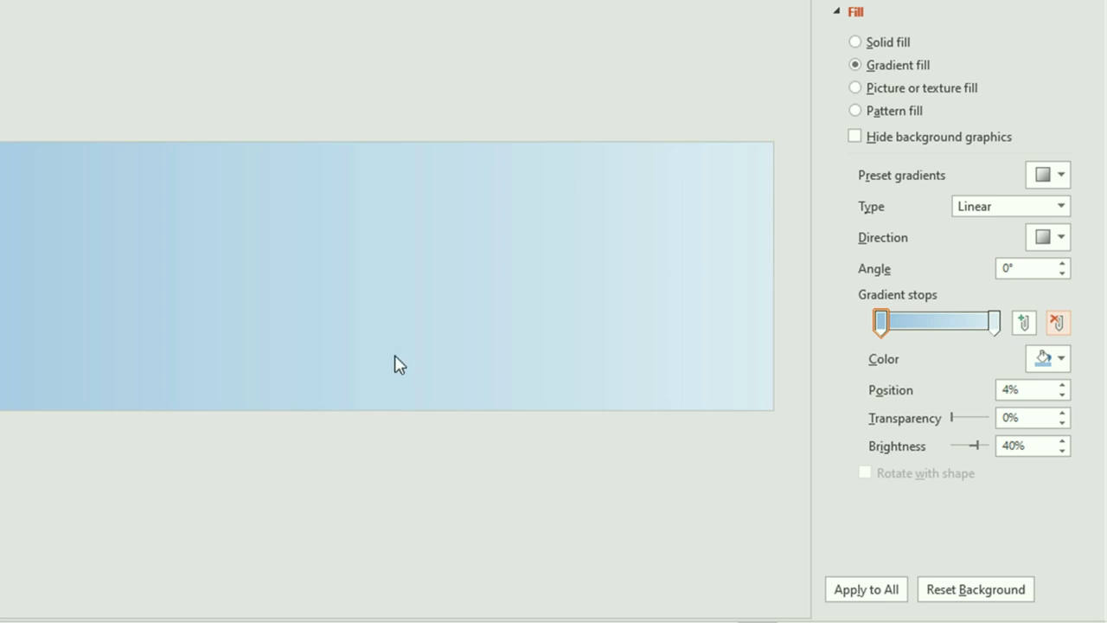
Set the first gradient stop of the slide background to the standard green colour.
left_click(879, 325)
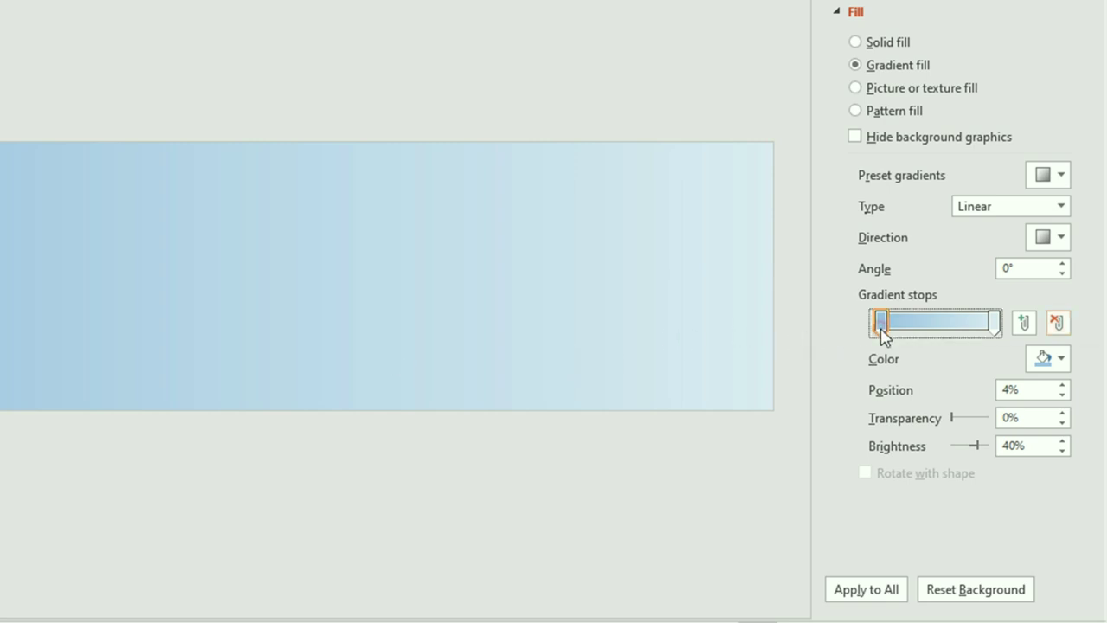
left_click(1061, 360)
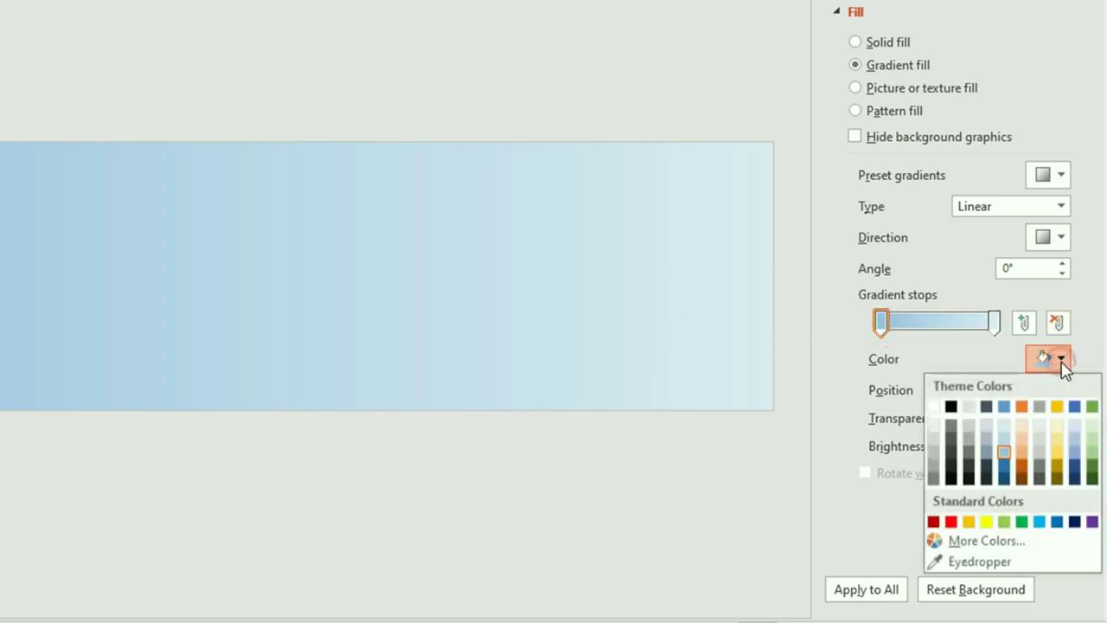
left_click(1022, 522)
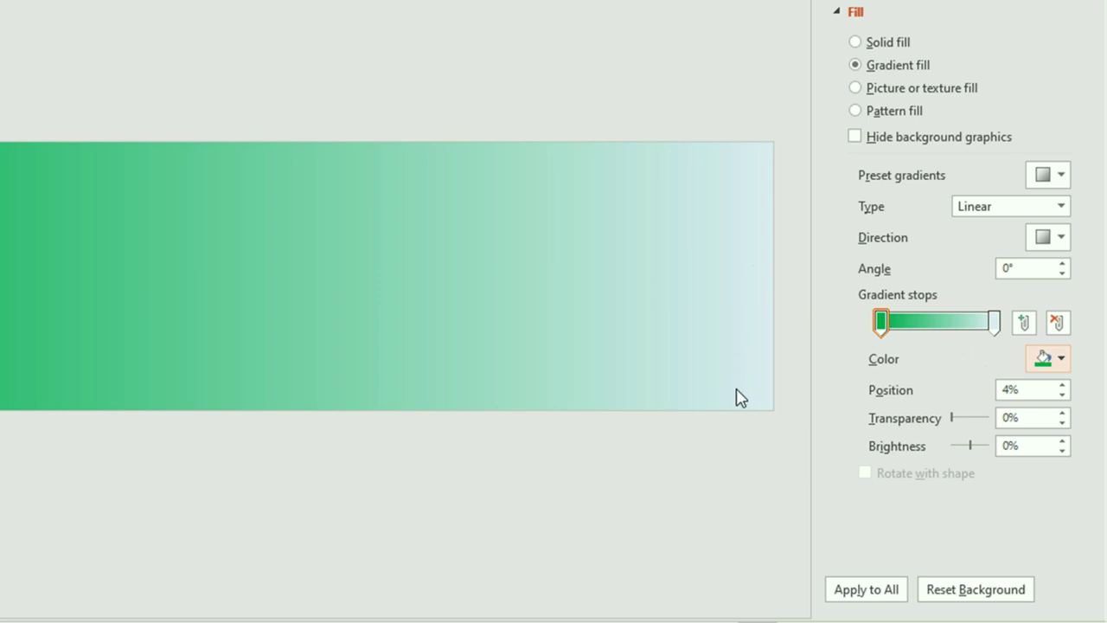
Set the last gradient stop of the background to olive yellow, chosen from the honeycomb of standard colours.
left_click(995, 327)
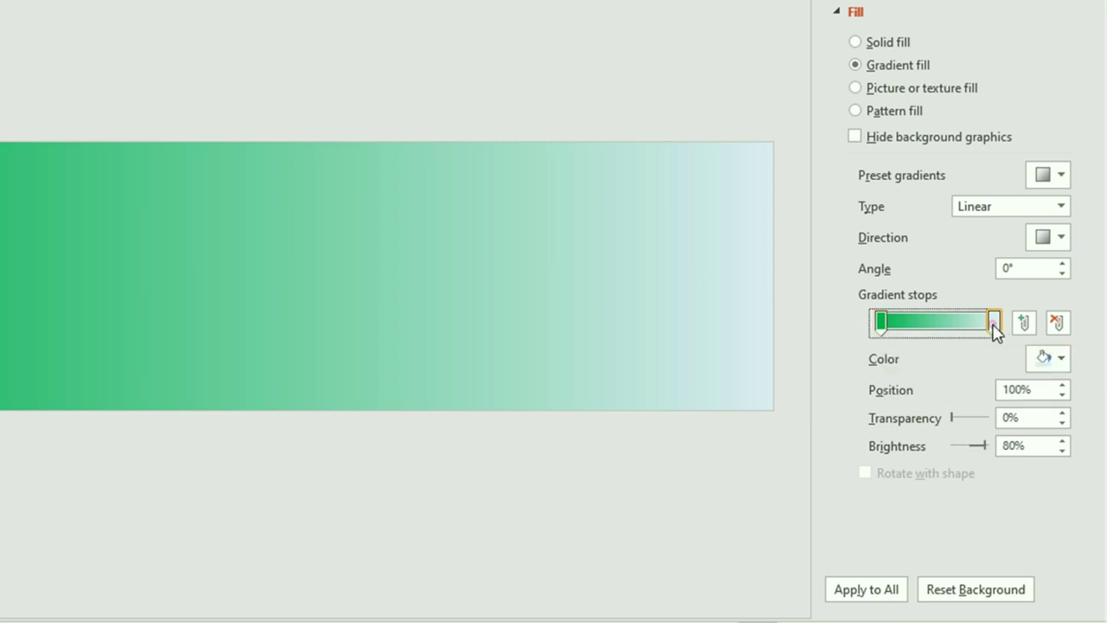
left_click(1061, 359)
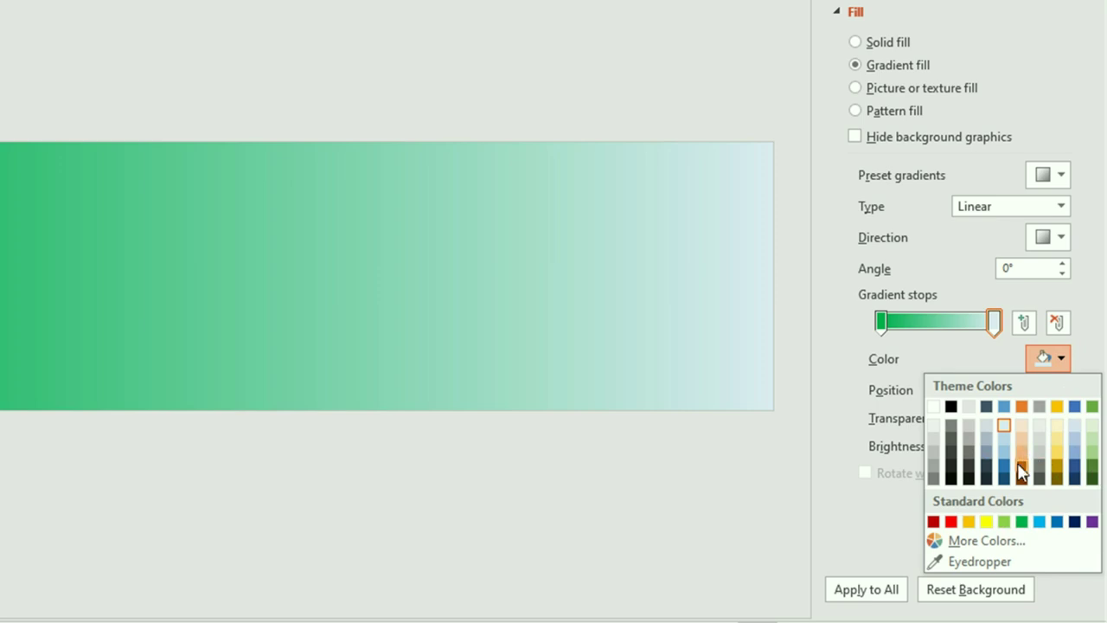
left_click(995, 544)
left_click_drag(578, 18, 580, 53)
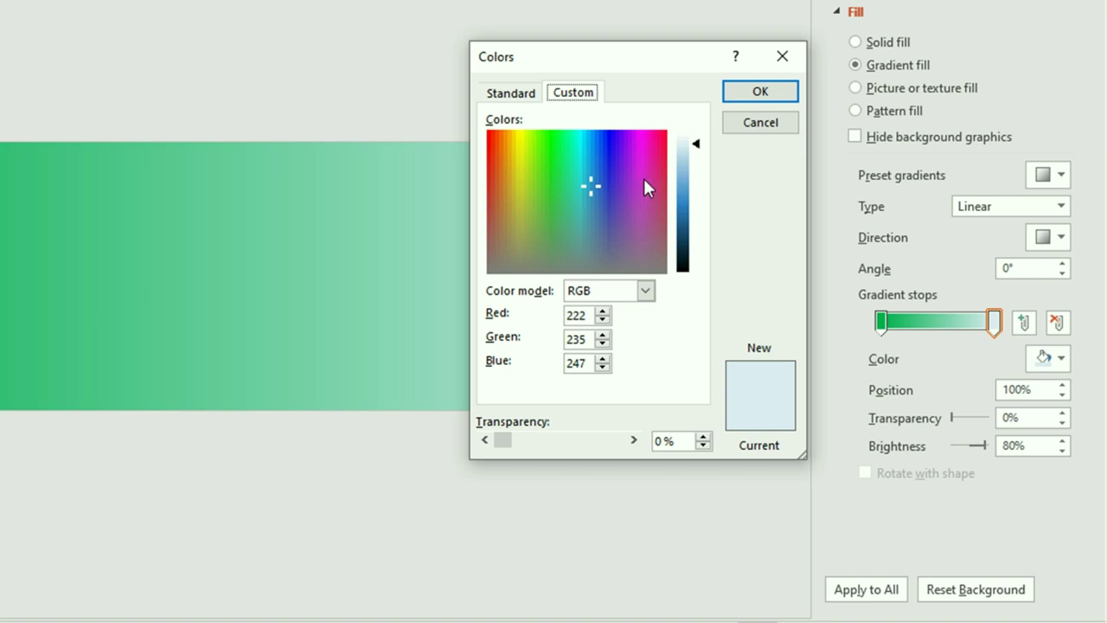
left_click(520, 96)
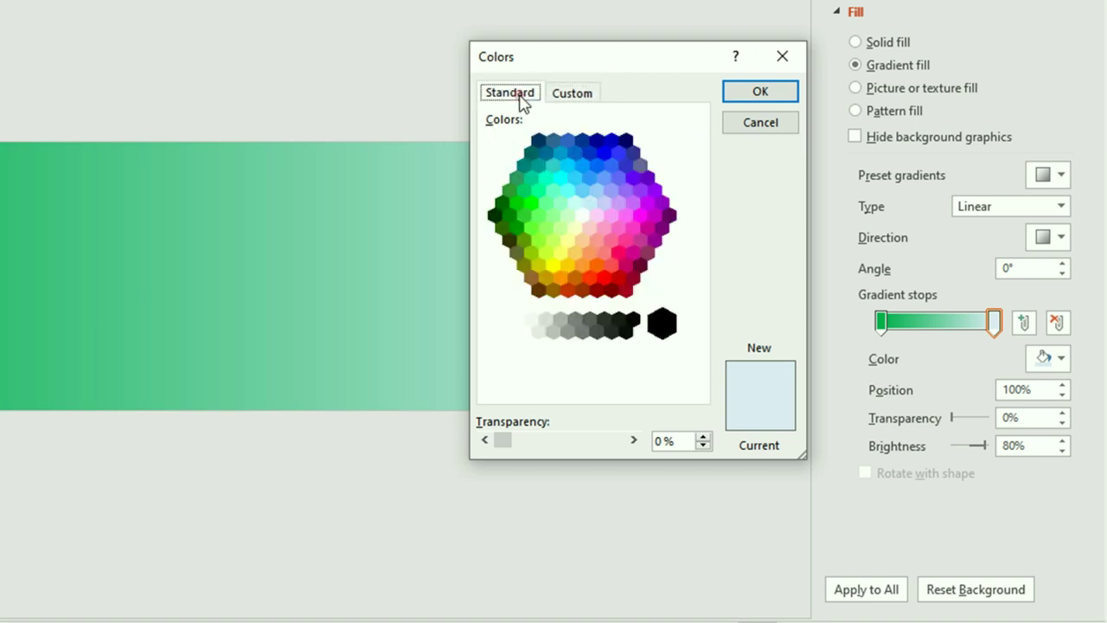
left_click(537, 264)
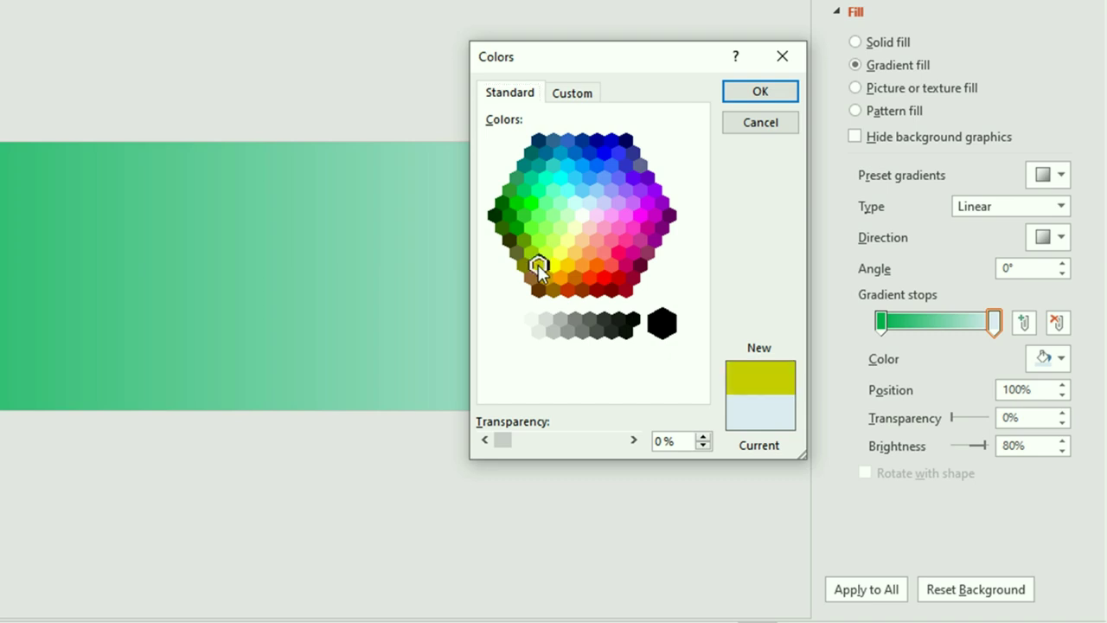
left_click(759, 93)
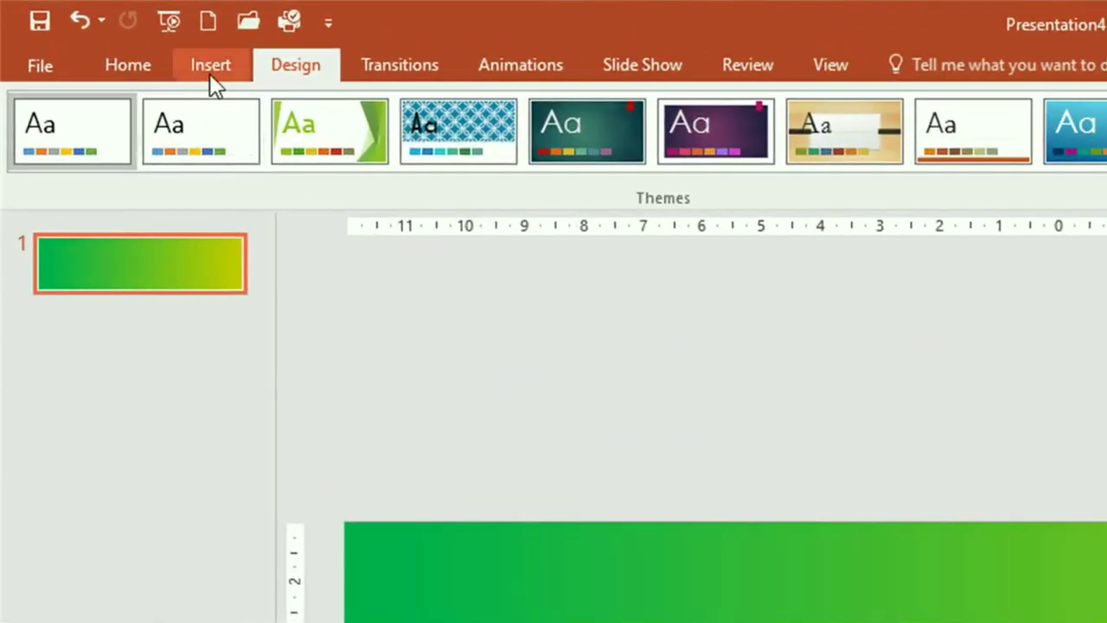
Draw a circle about 4.52 cm in diameter near the right end of the slide using the Oval shape.
left_click(211, 65)
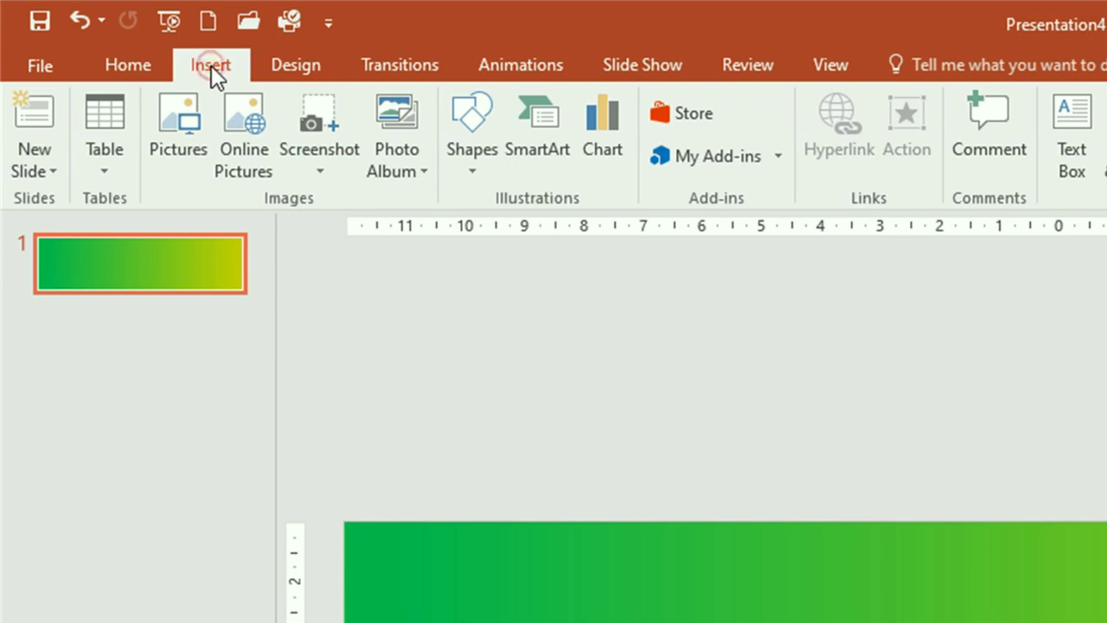
left_click(476, 167)
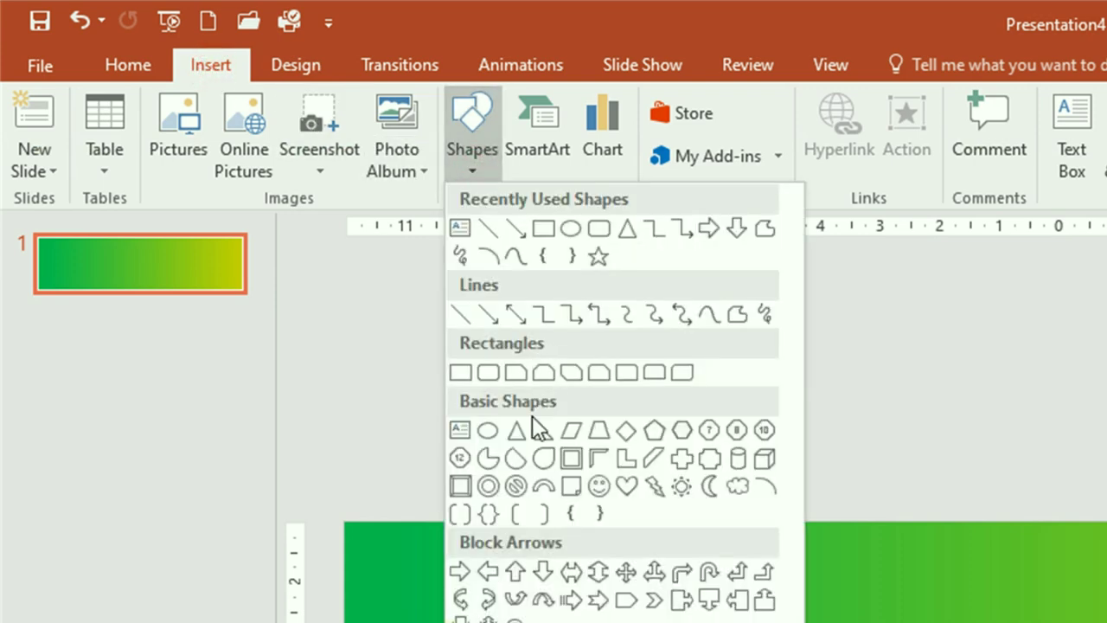
left_click(489, 429)
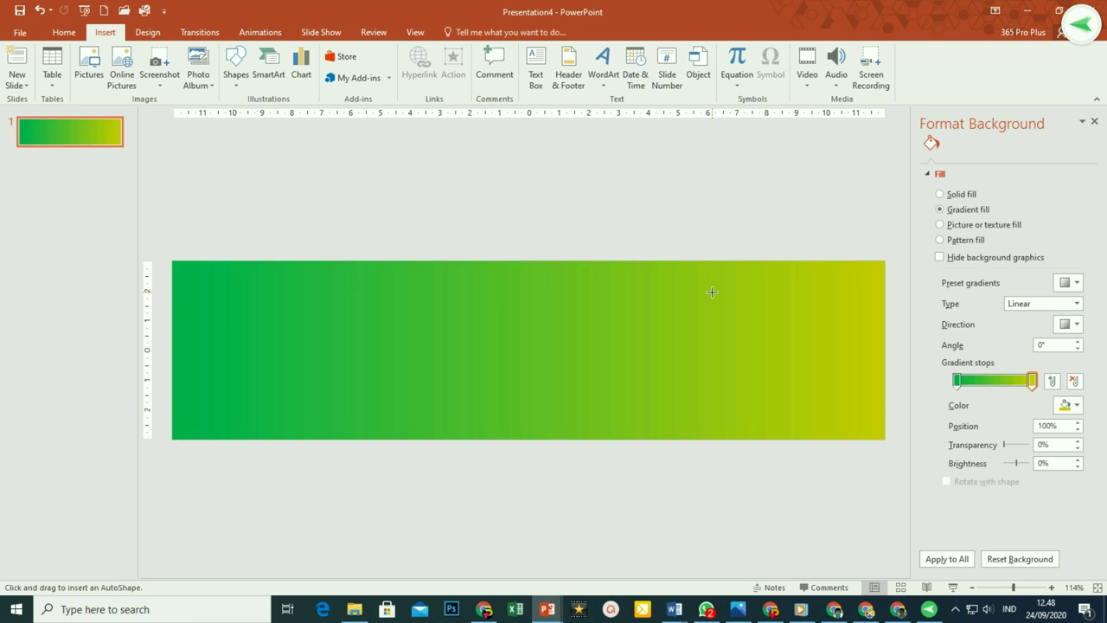
left_click_drag(712, 291, 837, 425)
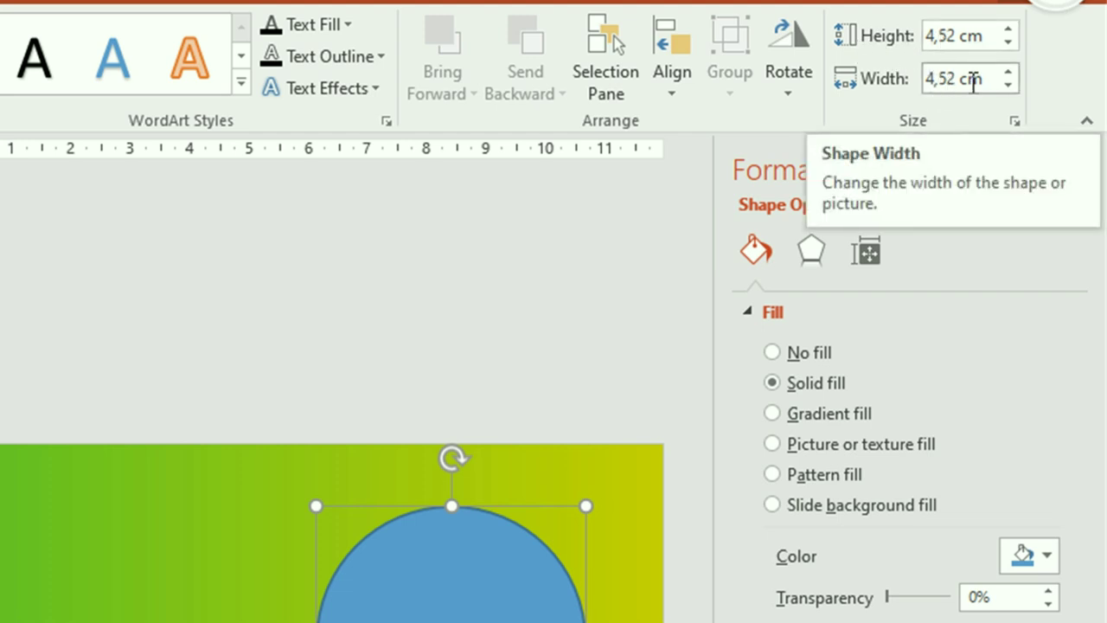
Set the circle's height and width to 5 cm.
left_click(1009, 30)
left_click(1008, 30)
left_click(1008, 42)
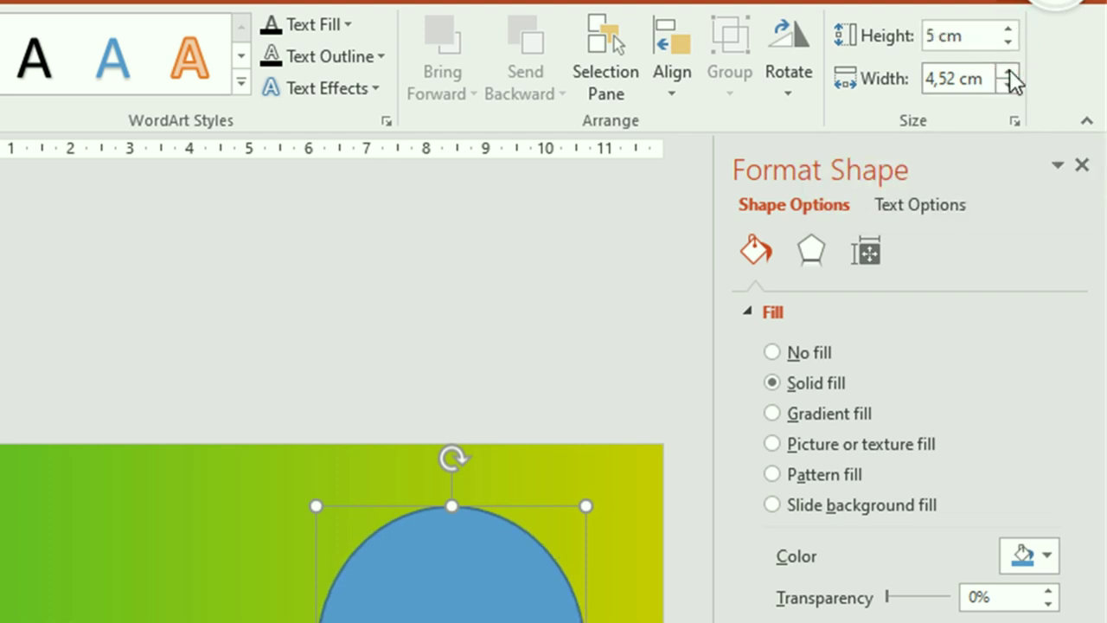
left_click(1008, 73)
left_click(1008, 73)
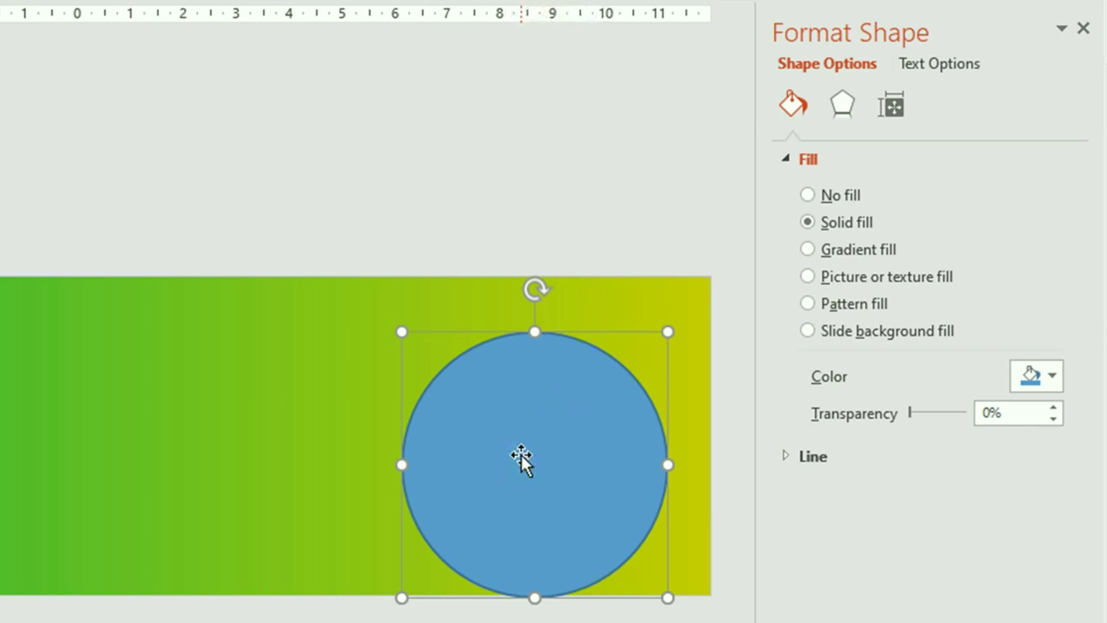
Fill the circle with the DSC_0503 portrait photo from the GRAFIS folder, offsetting the picture -49% left and -11% right.
left_click(809, 278)
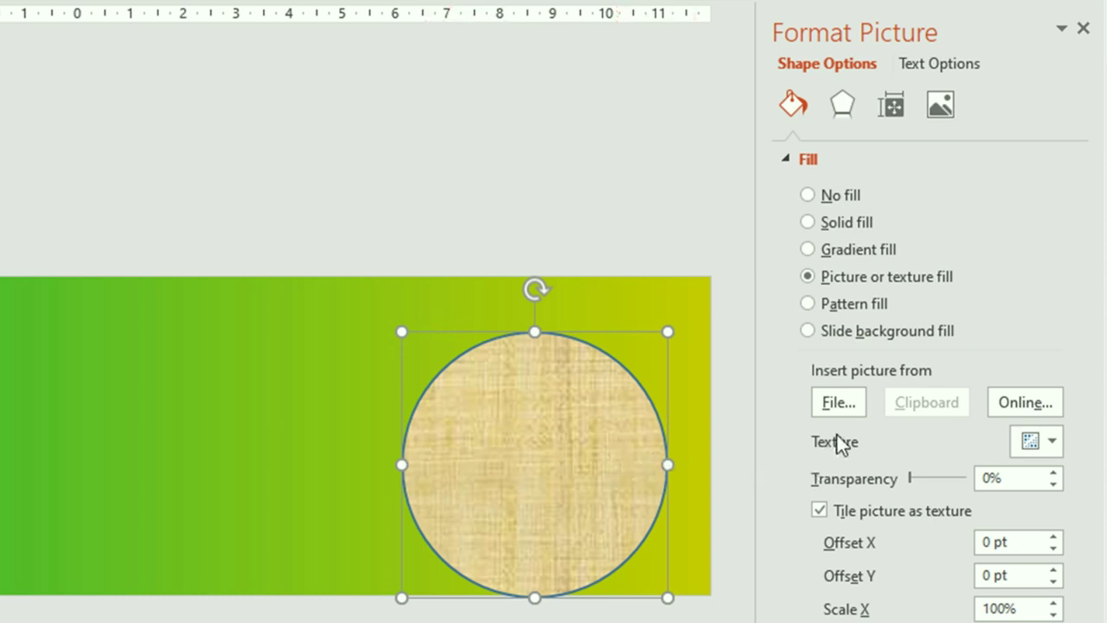
left_click(839, 403)
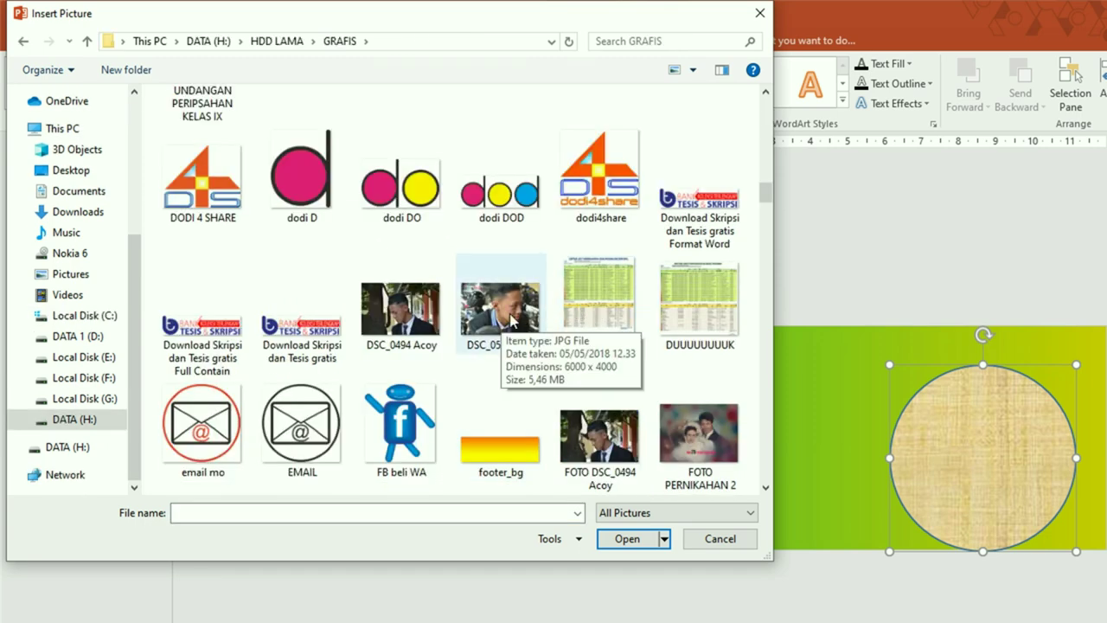
left_click(509, 321)
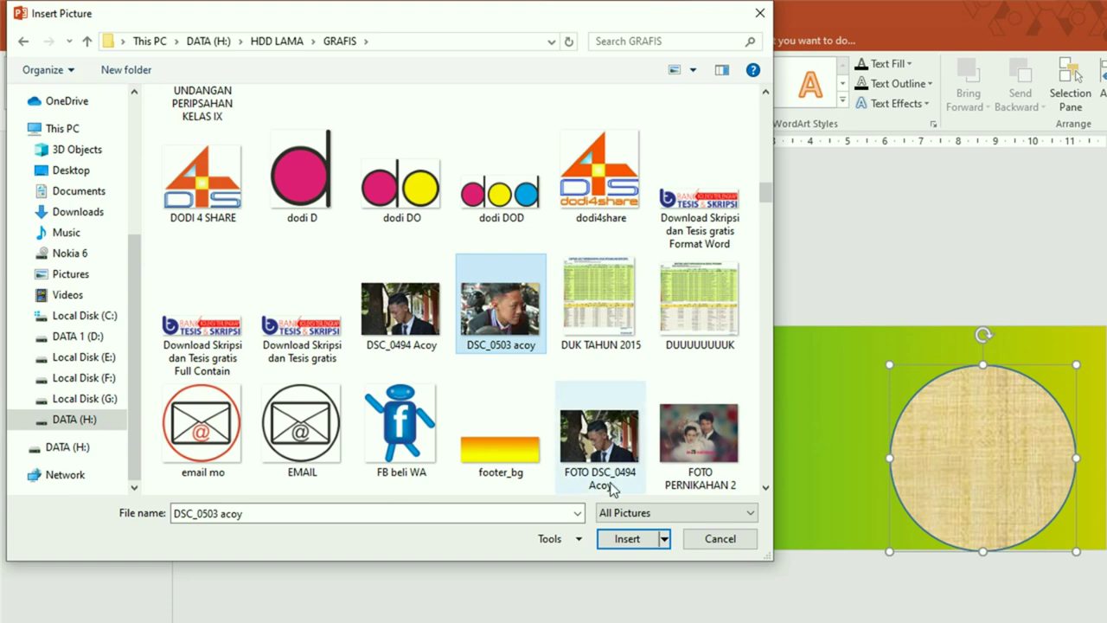
left_click(627, 538)
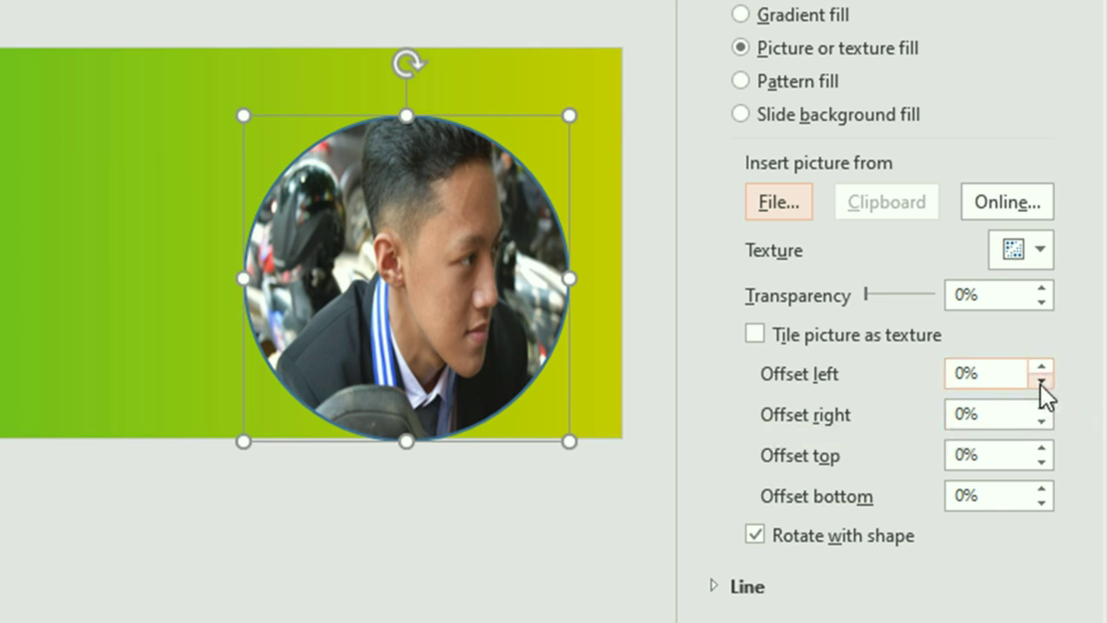
left_click_drag(1041, 385, 1045, 421)
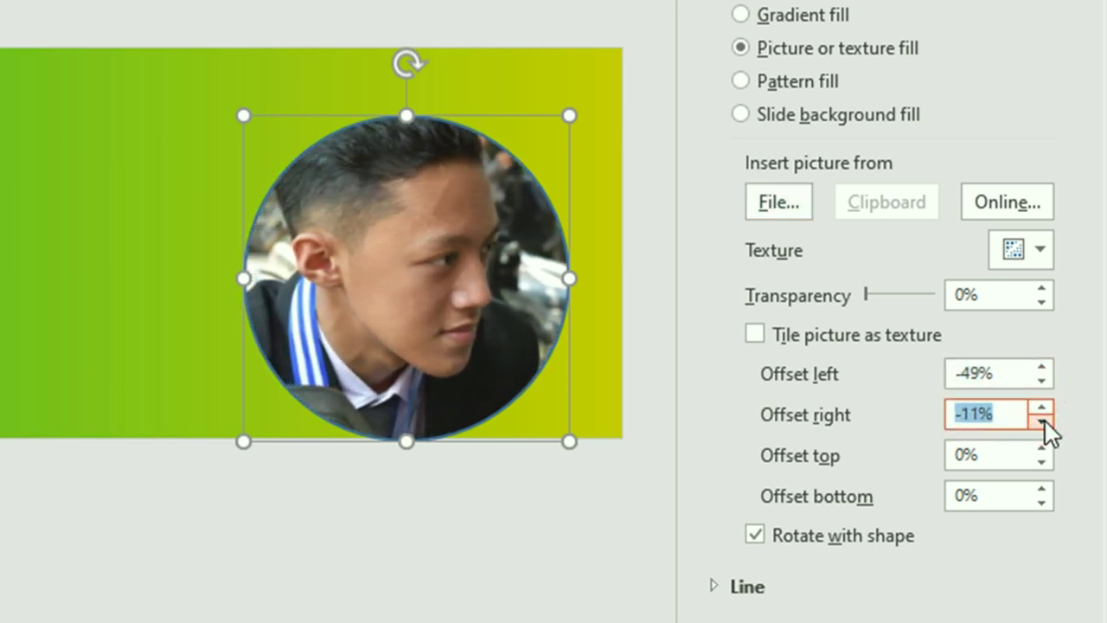
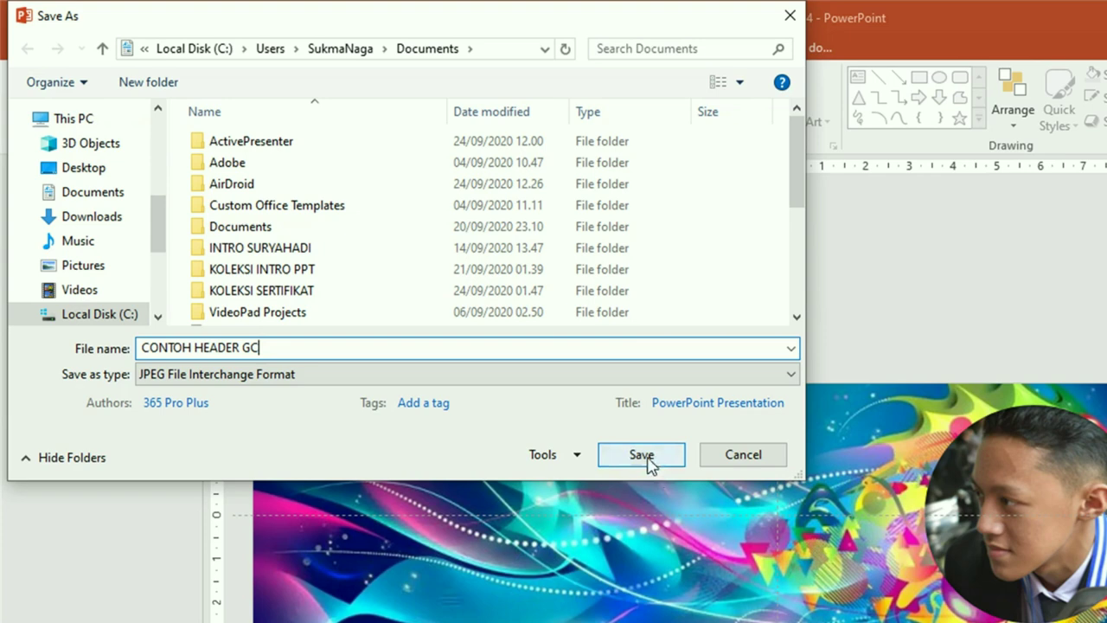
Export all slides as JPEG images to Documents under the name CONTOH HEADER GC.
left_click(646, 456)
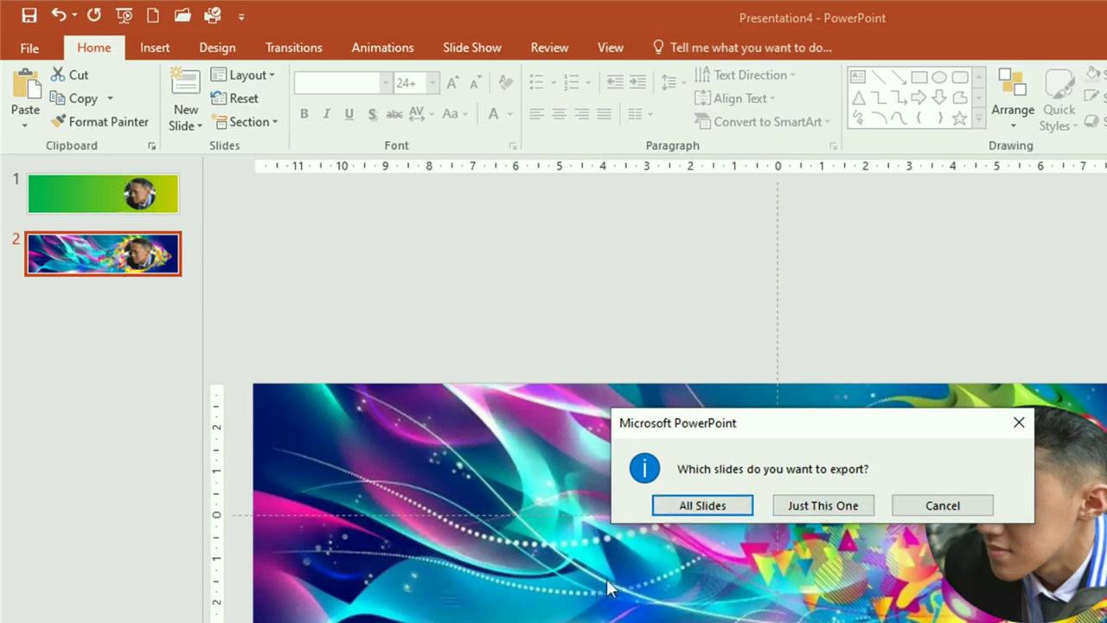
left_click(702, 508)
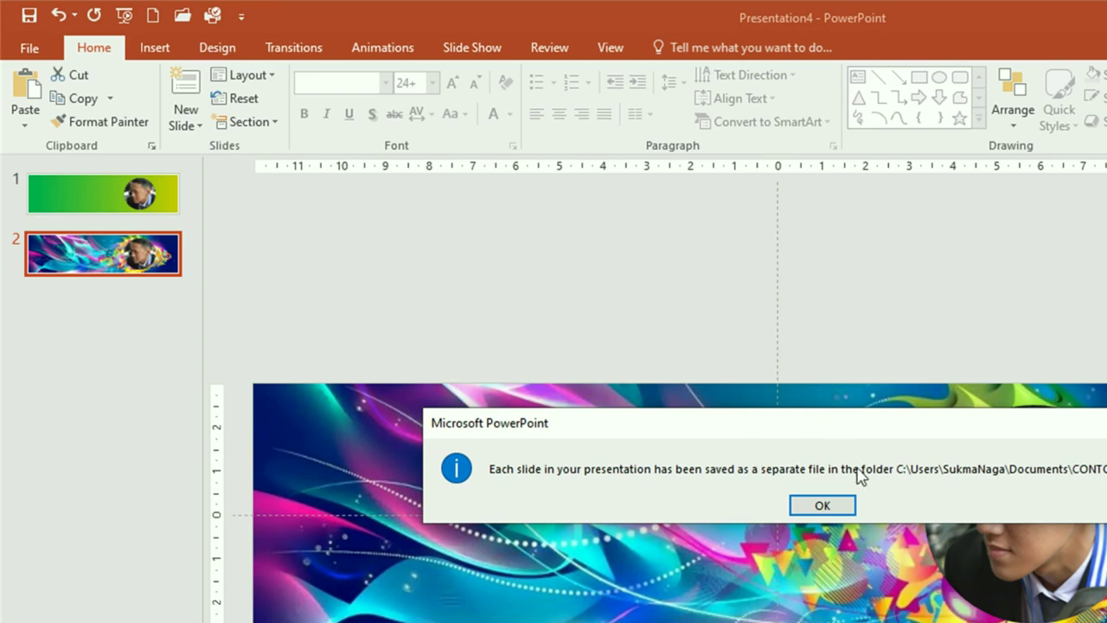
left_click(822, 505)
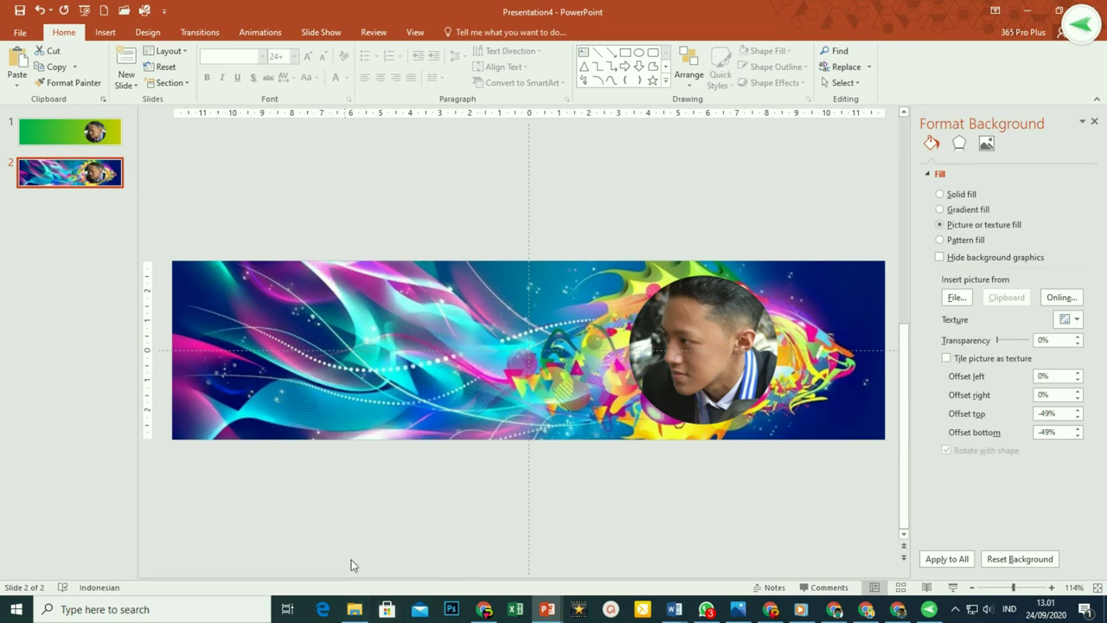
Switch to File Explorer and open the CONTOH HEADER GC folder in Documents to view the exported header images.
left_click(353, 615)
left_click(116, 126)
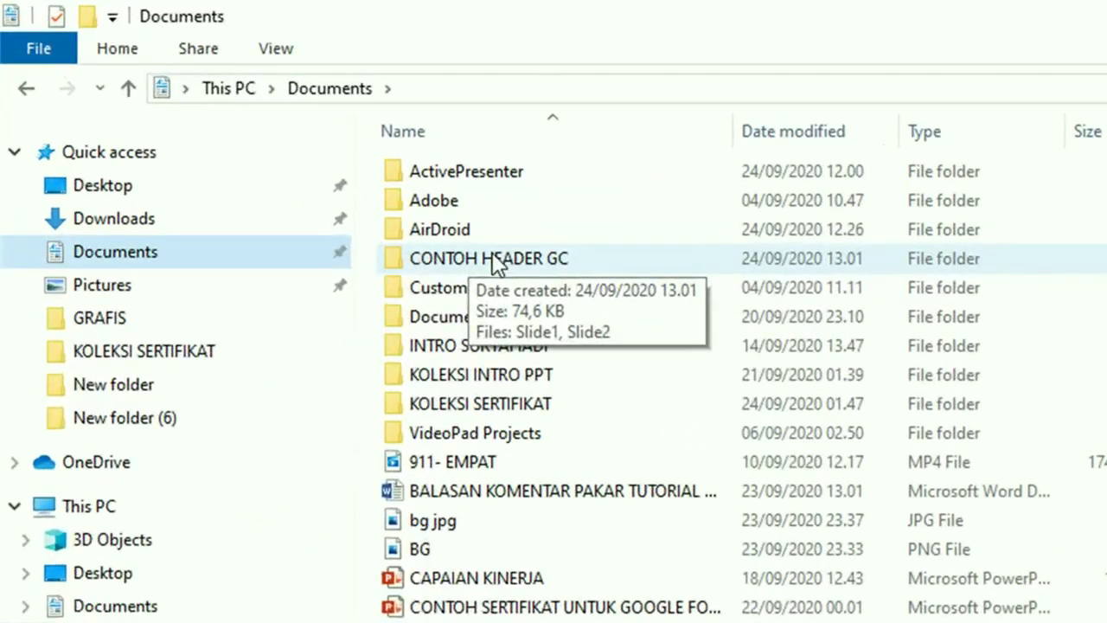
double_click(493, 256)
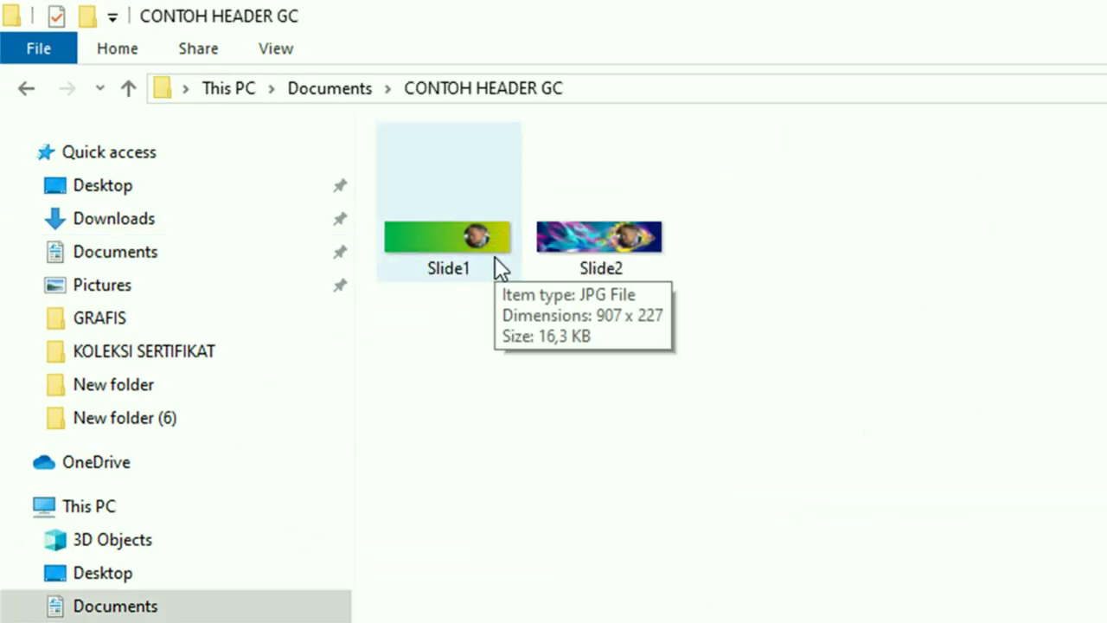
Show the exported slide images in the CONTOH HEADER GC folder as a detailed list and check their file properties.
left_click(616, 160)
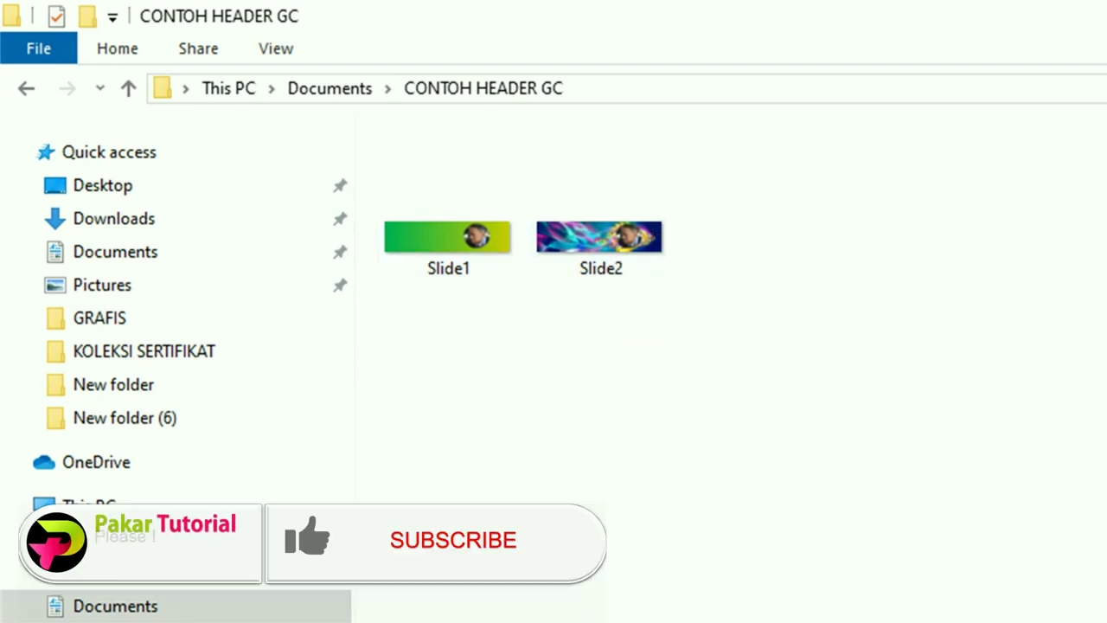
key("ctrl+shift+6")
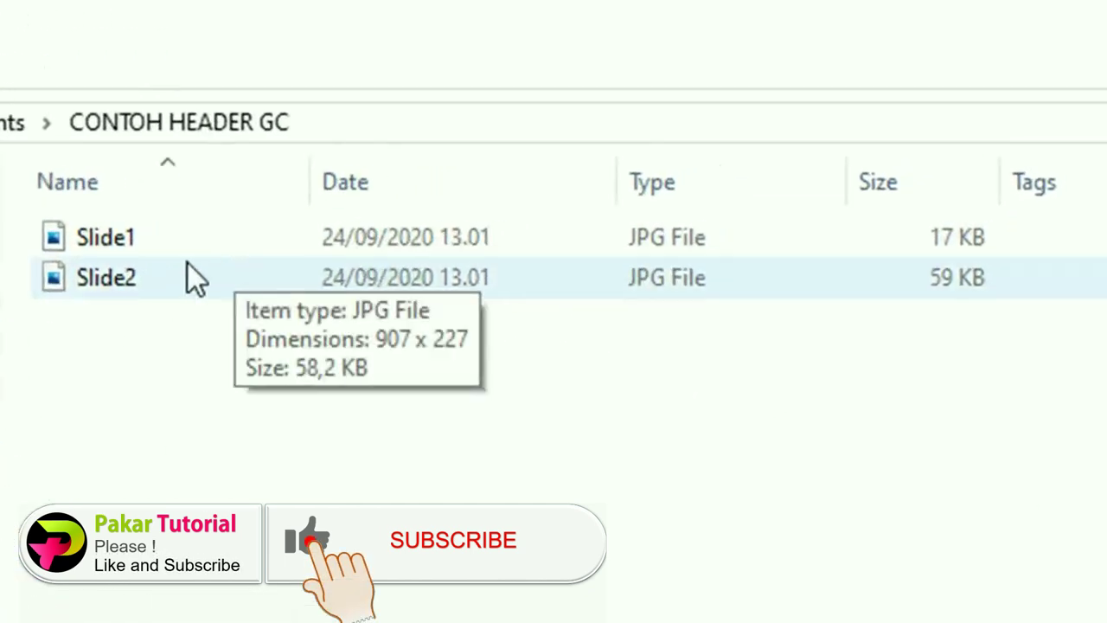
mouse_move(134, 241)
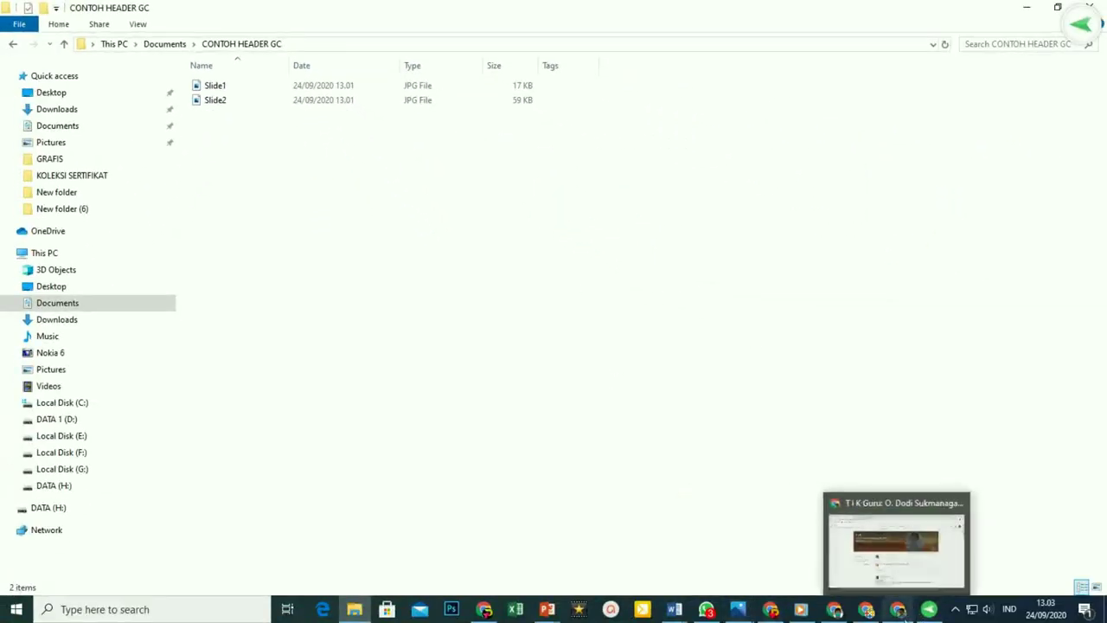
Switch to the TIK class in Google Classroom in Chrome and upload Slide2 from Downloads as the header photo.
left_click(897, 612)
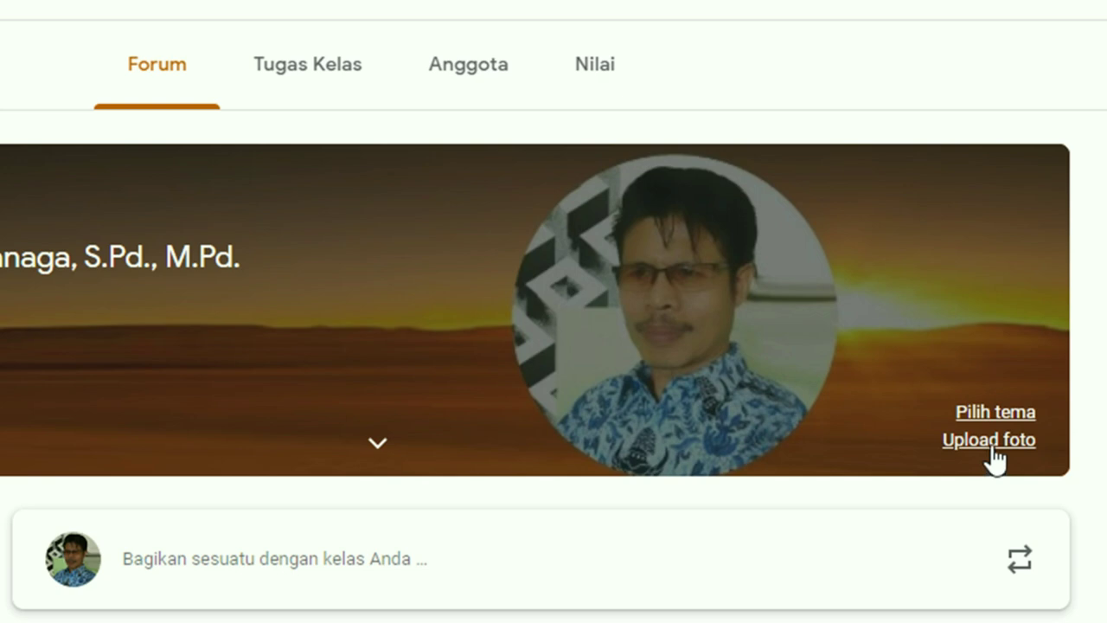
left_click(988, 440)
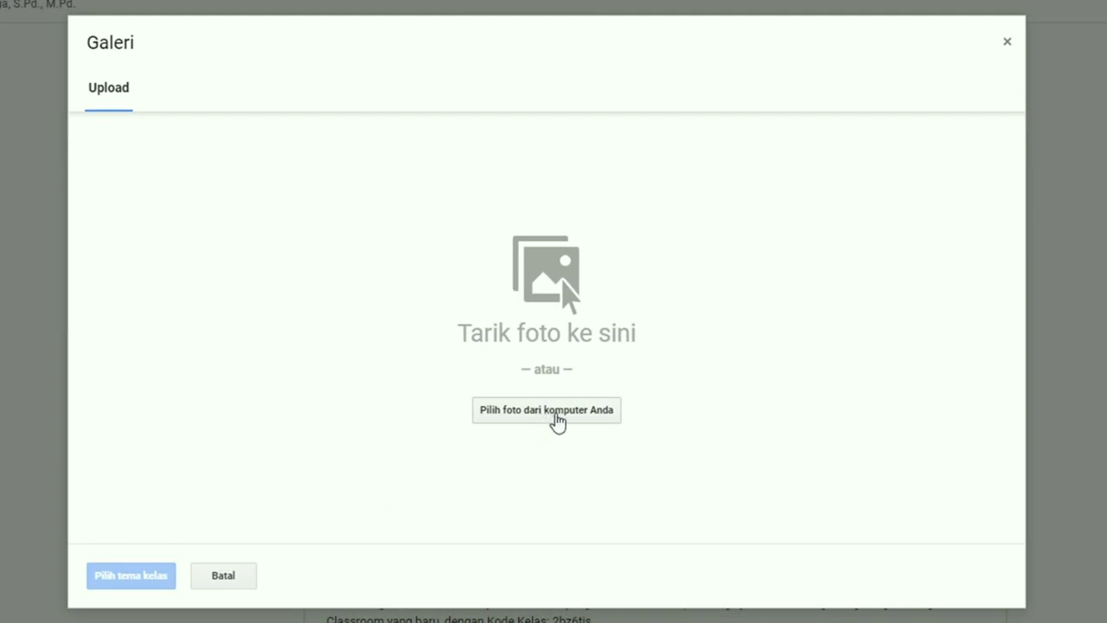
left_click(545, 415)
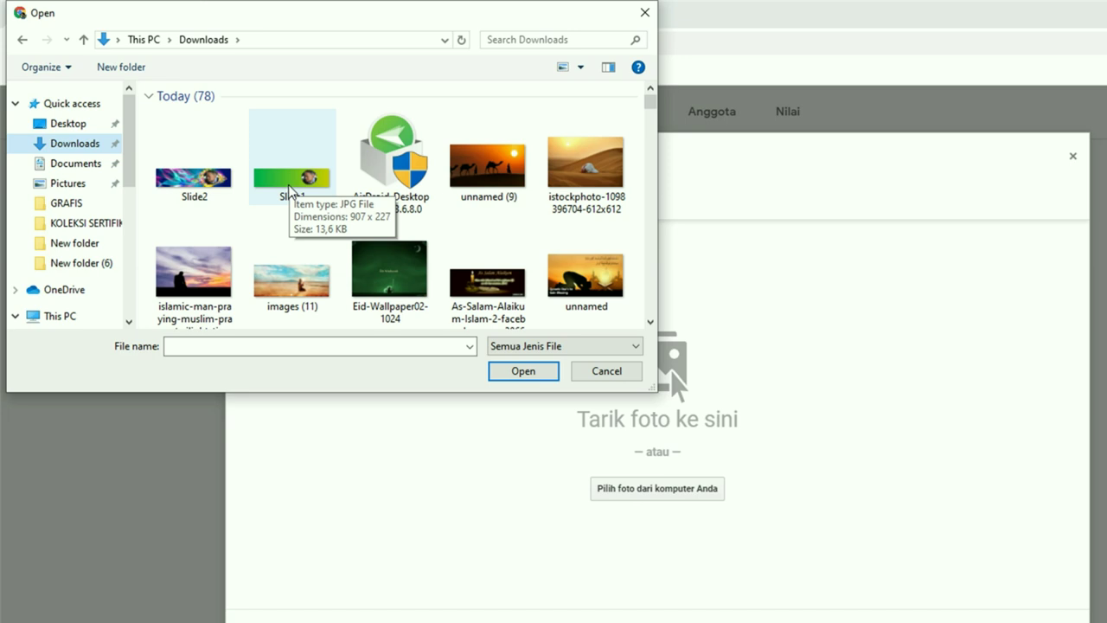
left_click(192, 189)
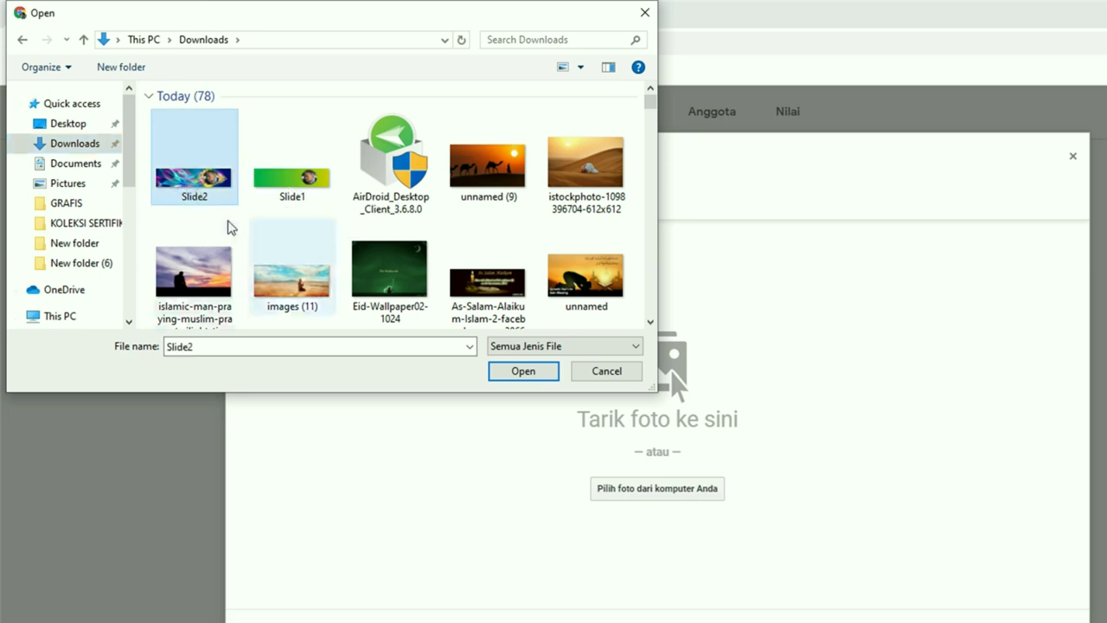
left_click(524, 373)
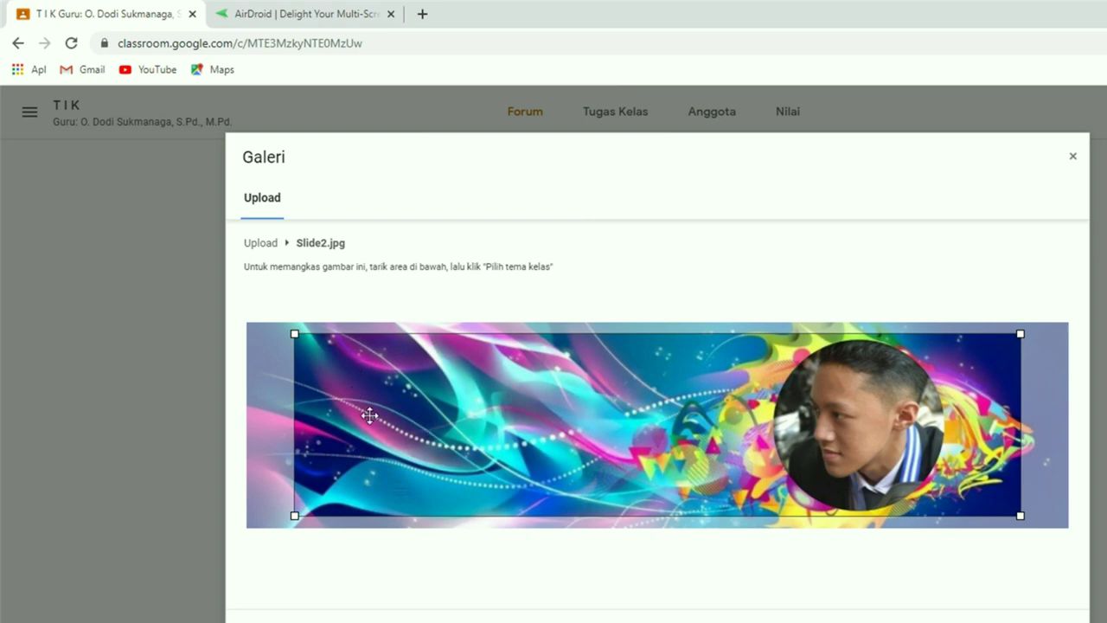
Shift the crop area to the right edge of Slide2.jpg, keeping the whole circular photo inside, and apply it as the class theme.
left_click_drag(370, 415, 425, 416)
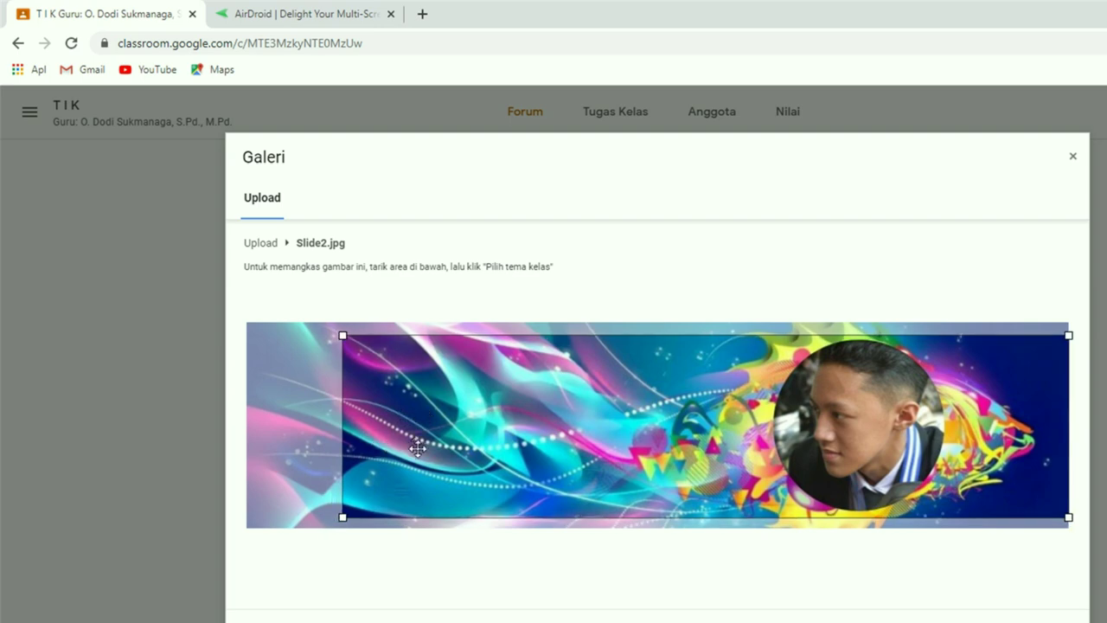
left_click_drag(532, 468, 531, 466)
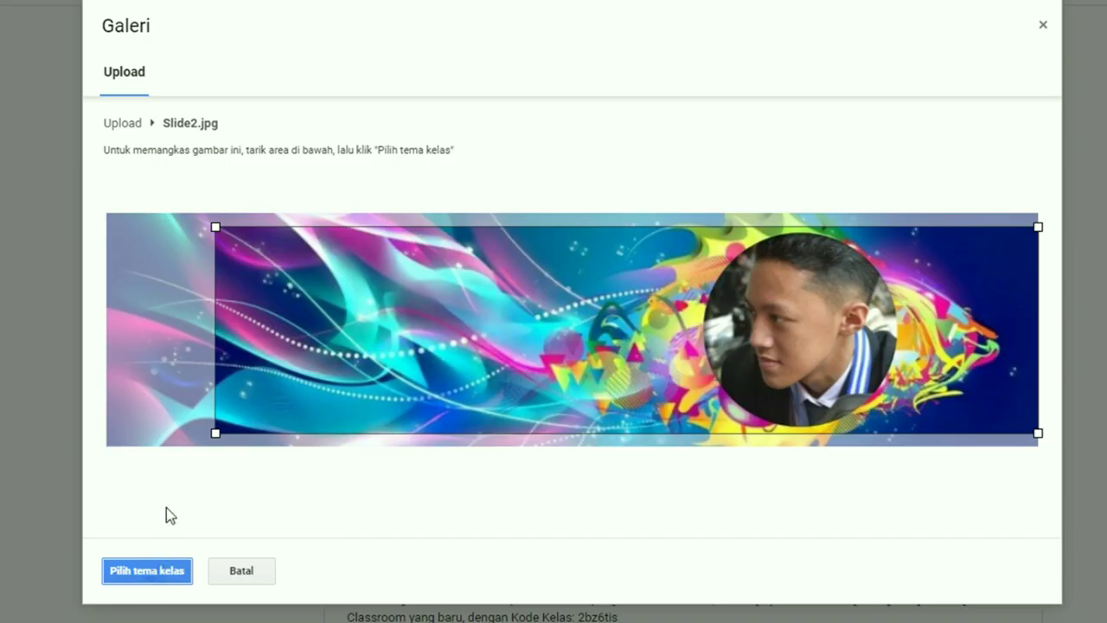
left_click(144, 570)
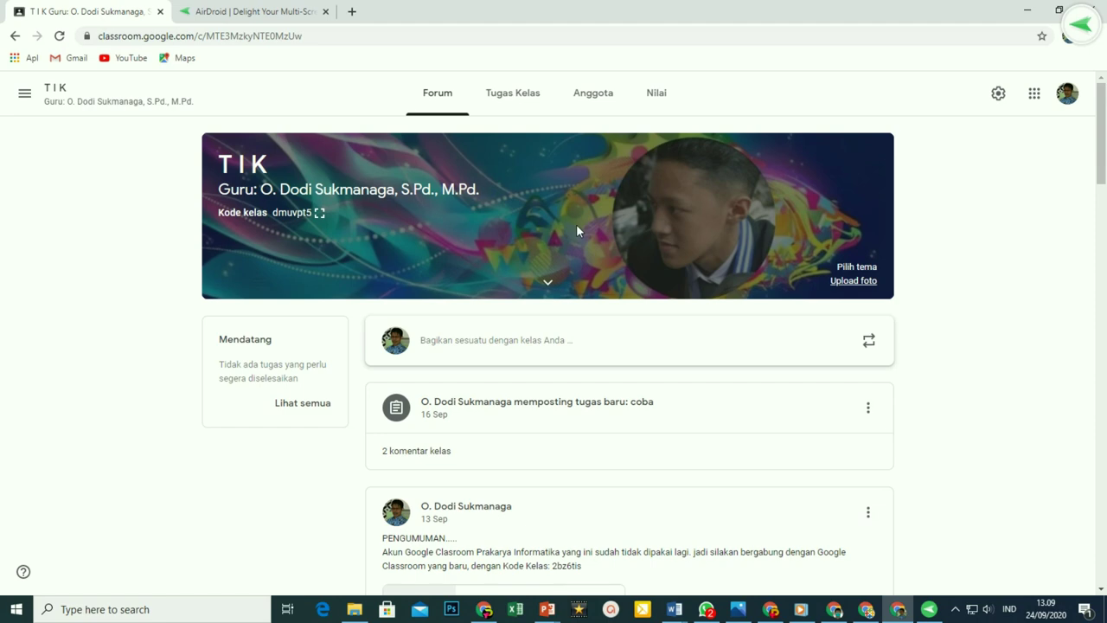
Switch to Presentation4 in PowerPoint and shrink slide 1's circular photo to about 2.7 cm, placing it vertically centred near the right edge.
mouse_move(547, 608)
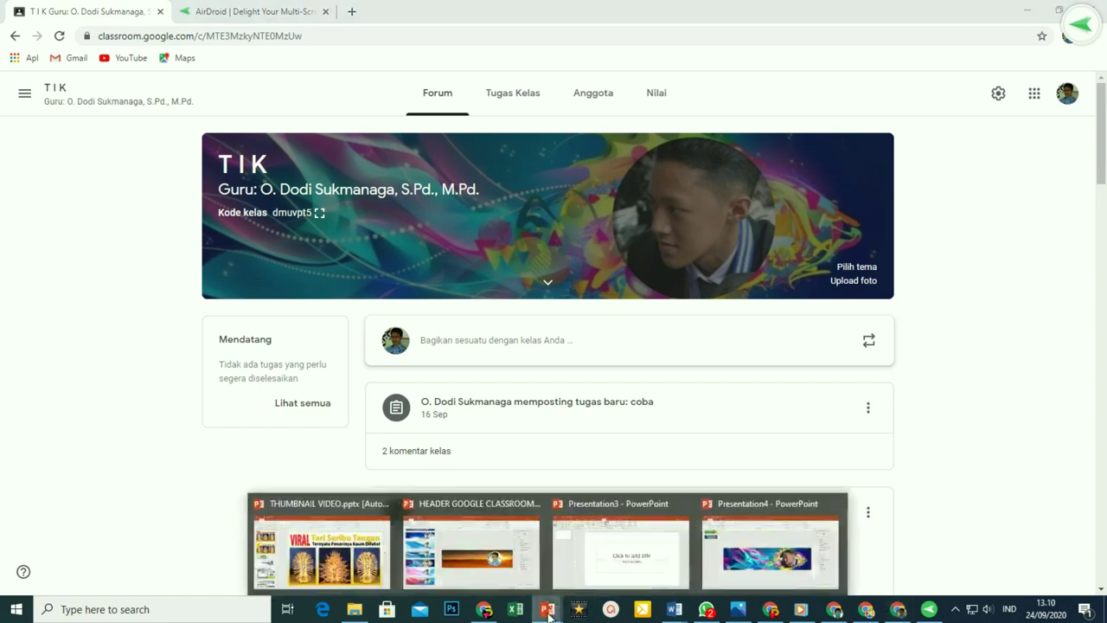
left_click(623, 553)
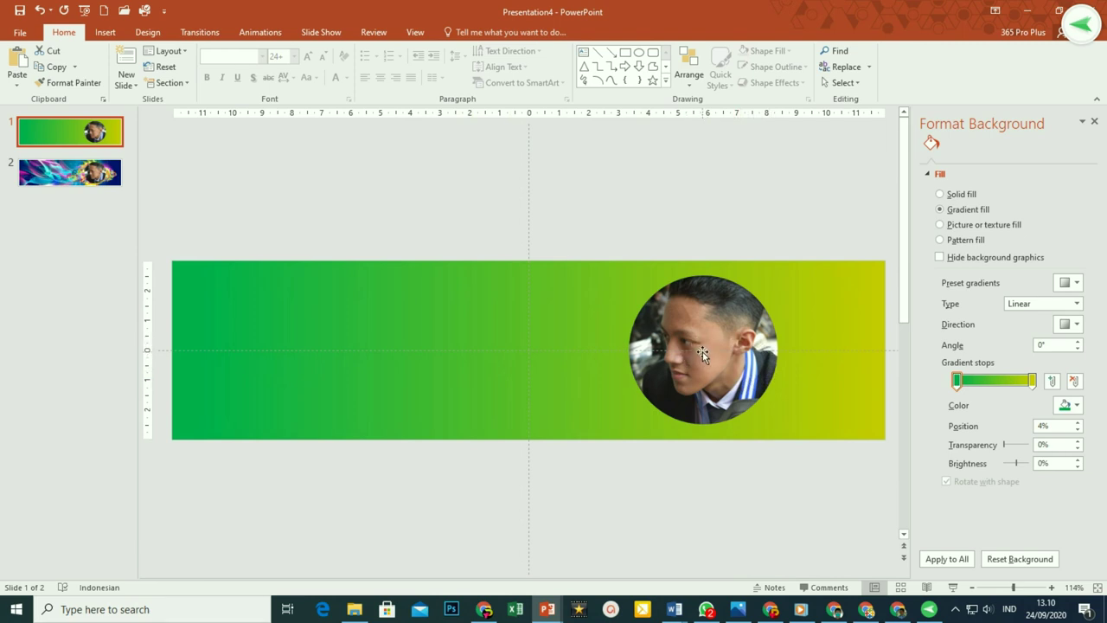
left_click_drag(702, 351, 799, 356)
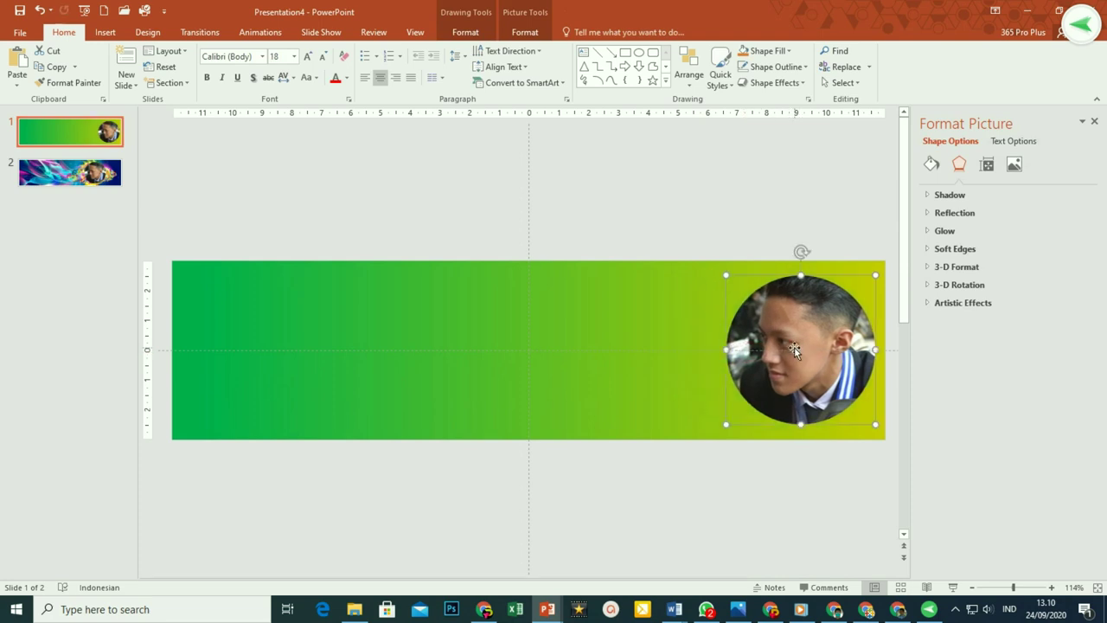
left_click_drag(724, 275, 795, 344)
left_click_drag(807, 383, 792, 347)
left_click(494, 333)
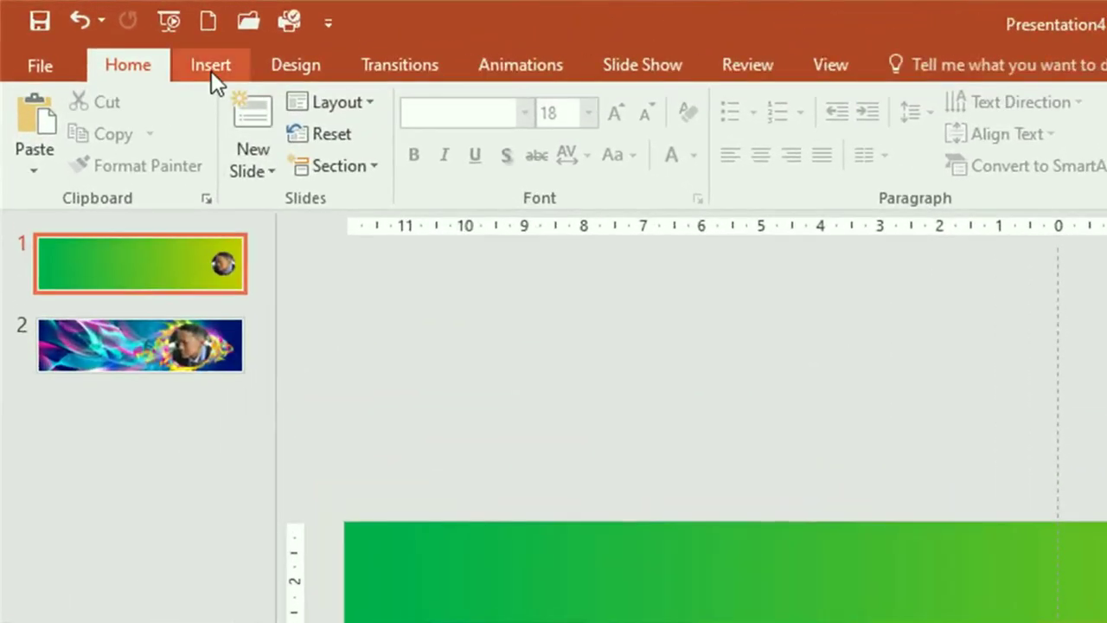
Insert WordArt in the plain black style on slide 1 with the text PEMERINTAH KABUPATEN BOGOR.
left_click(211, 65)
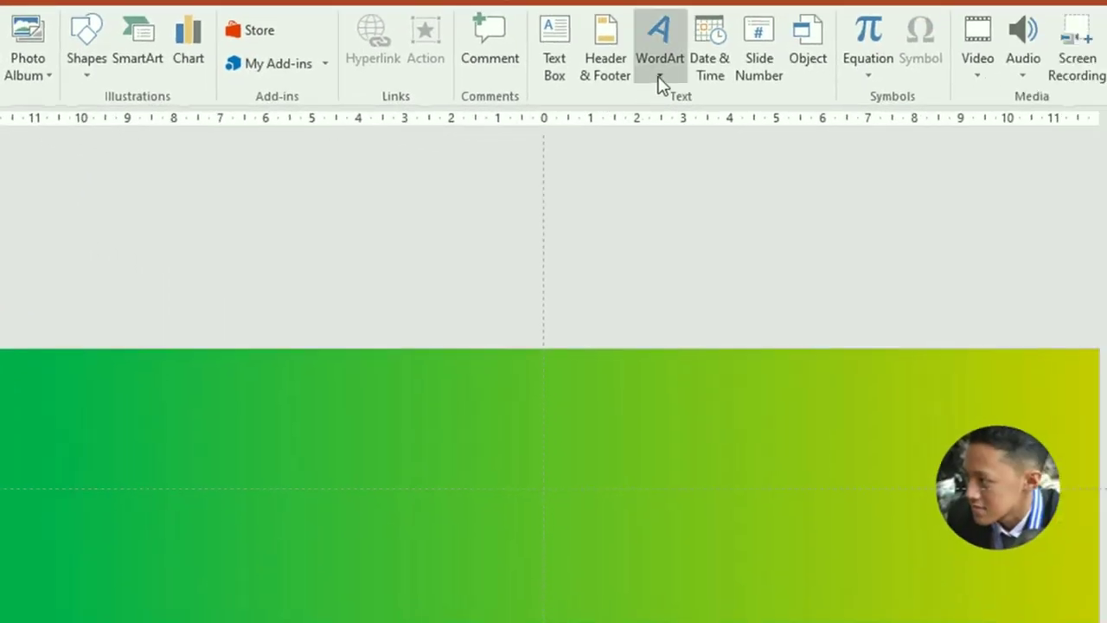
left_click(659, 83)
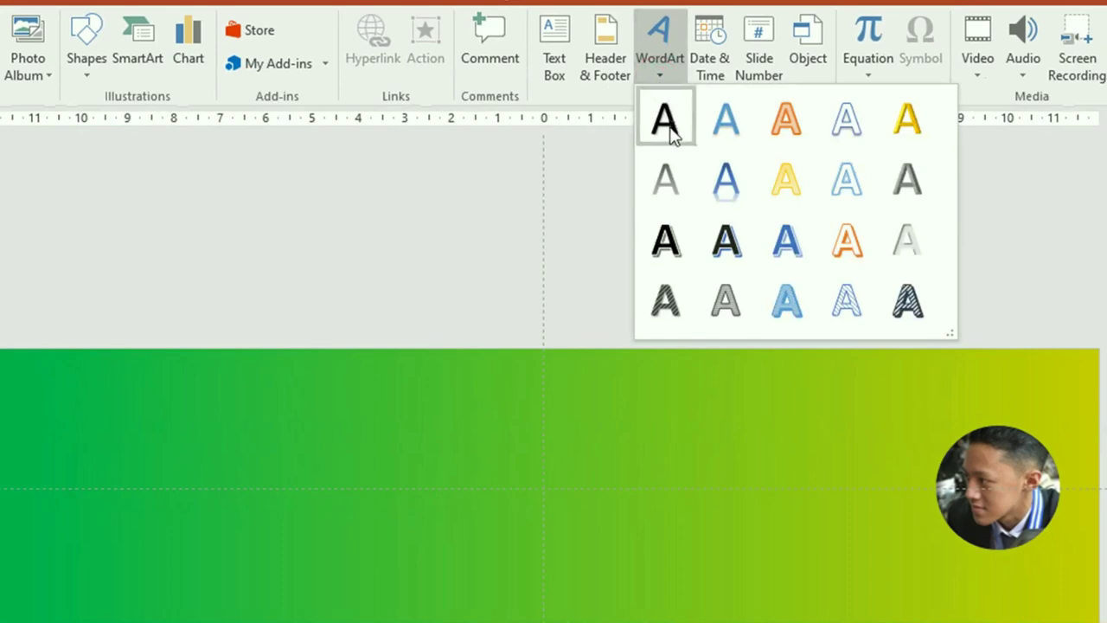
left_click(669, 128)
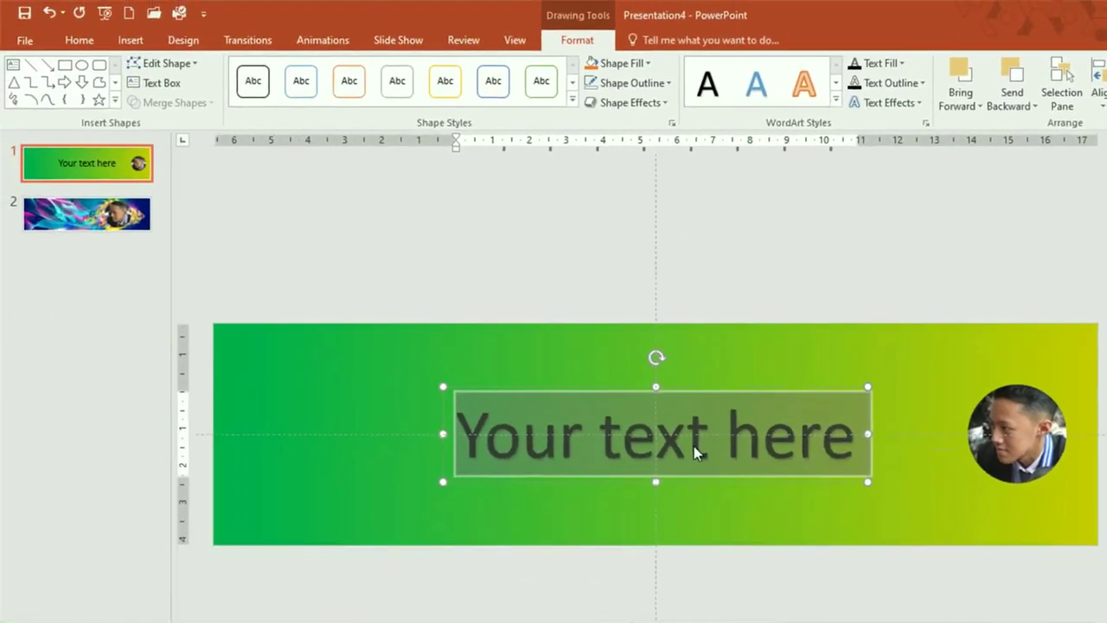
type("PEMERINTAH KABUPATEN BOGOR")
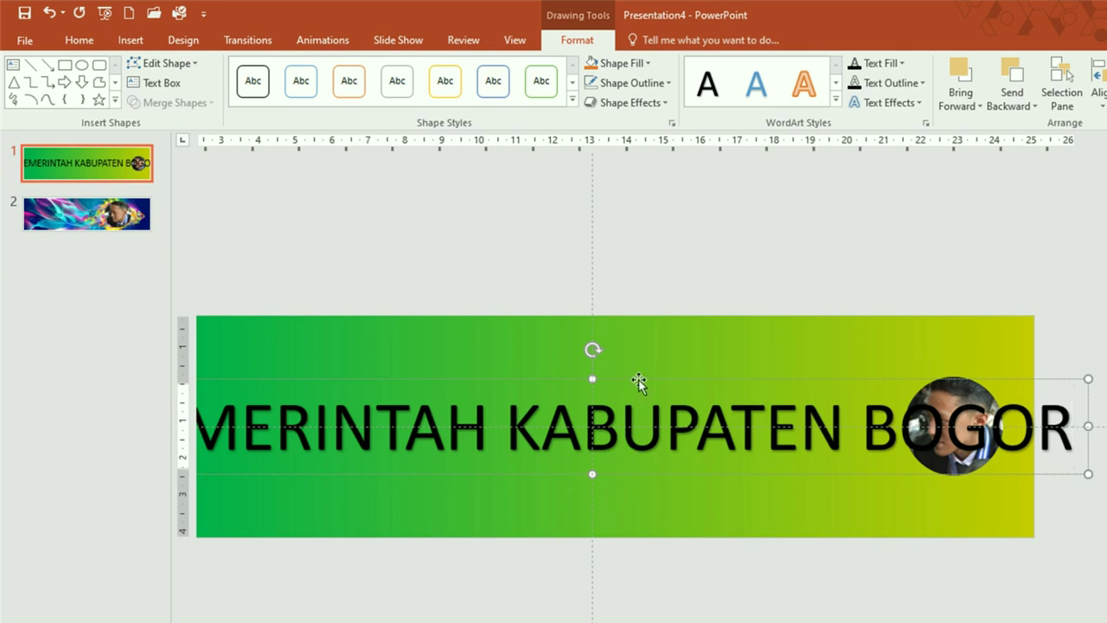
Format the WordArt heading in Arial at size 18 and position it horizontally centred near the slide's upper edge.
left_click(637, 378)
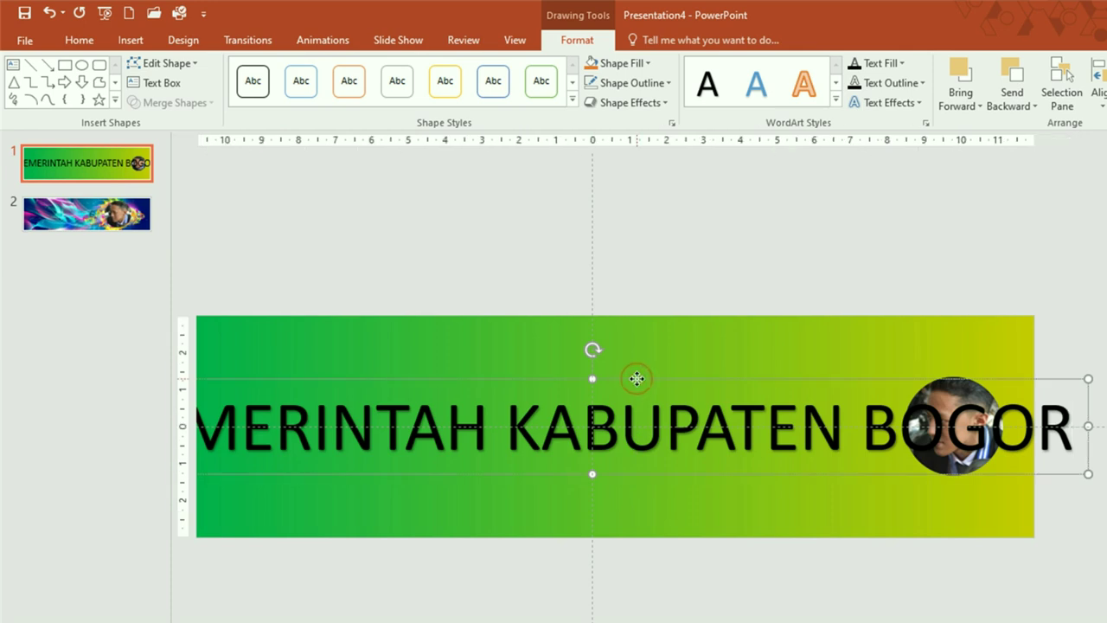
left_click(85, 40)
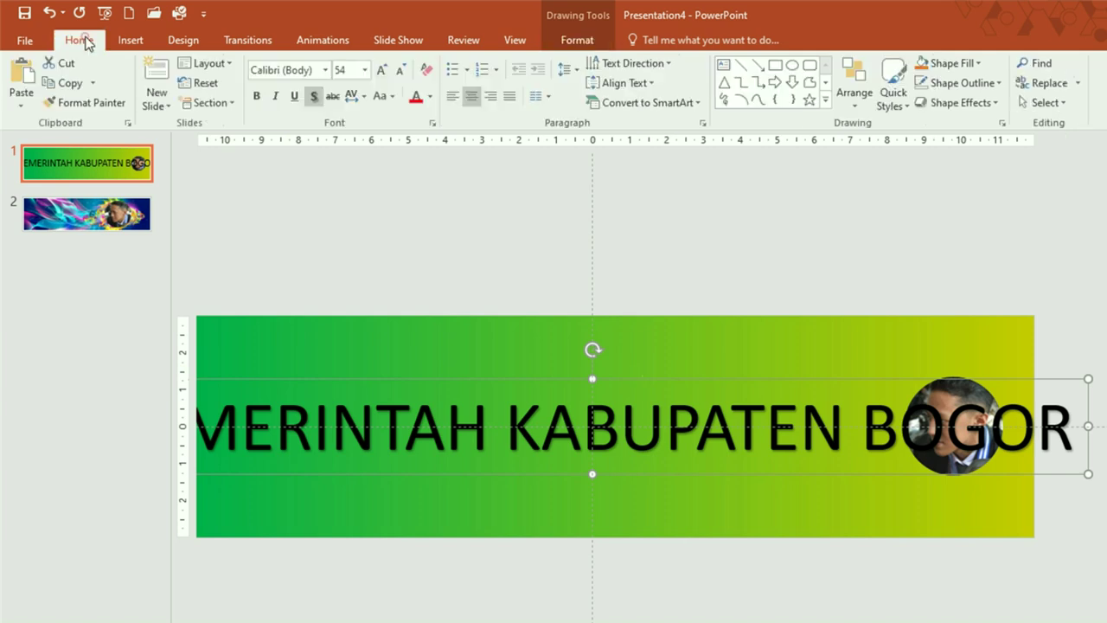
left_click(325, 70)
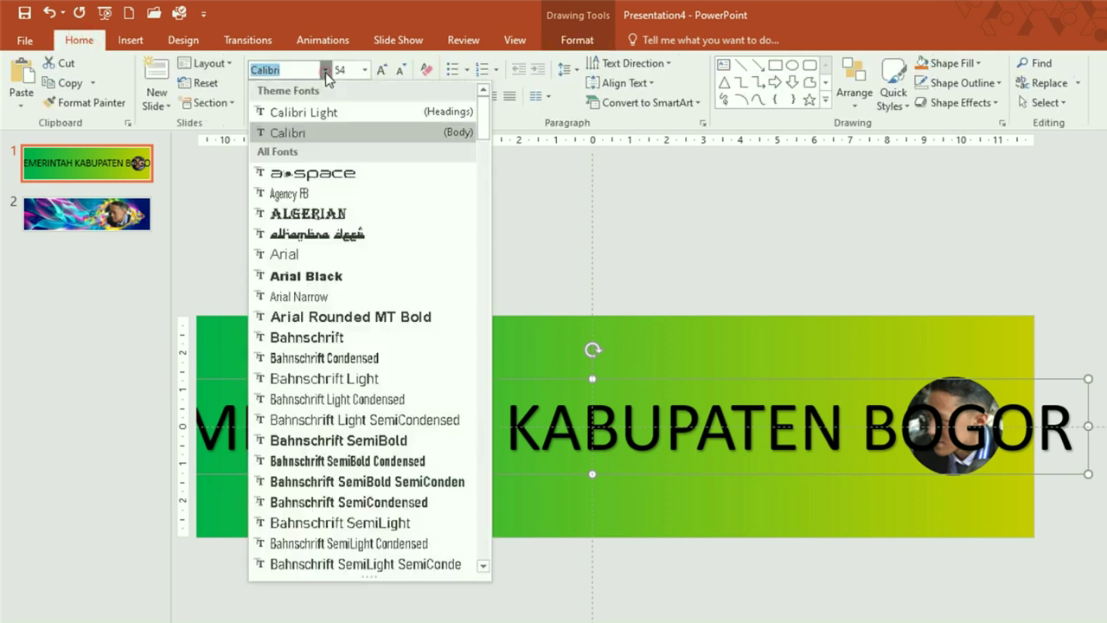
left_click(303, 255)
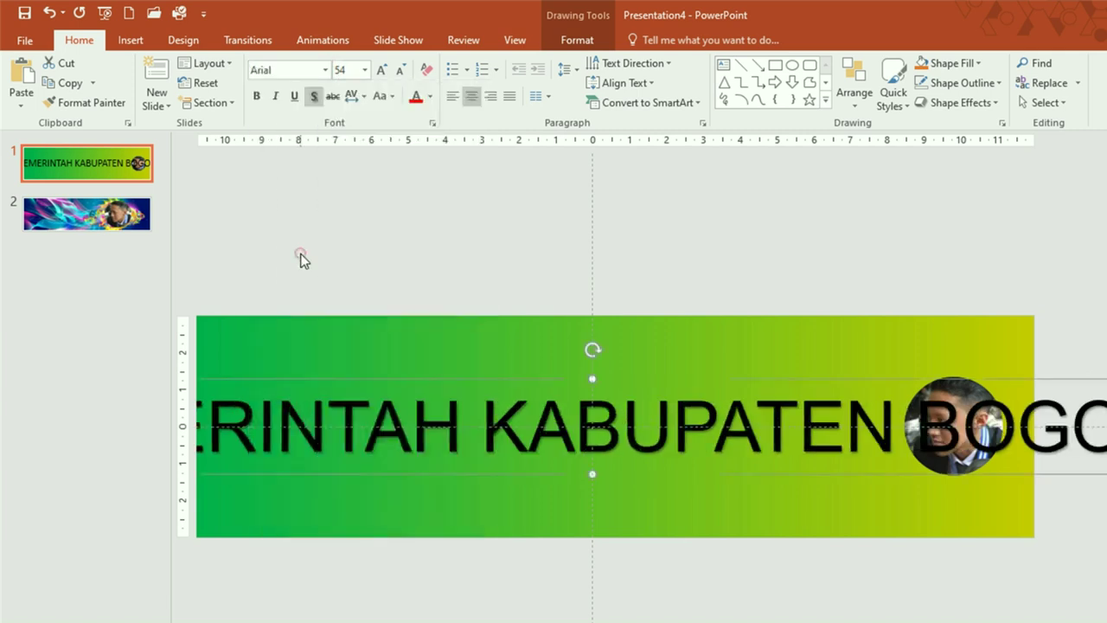
left_click(364, 70)
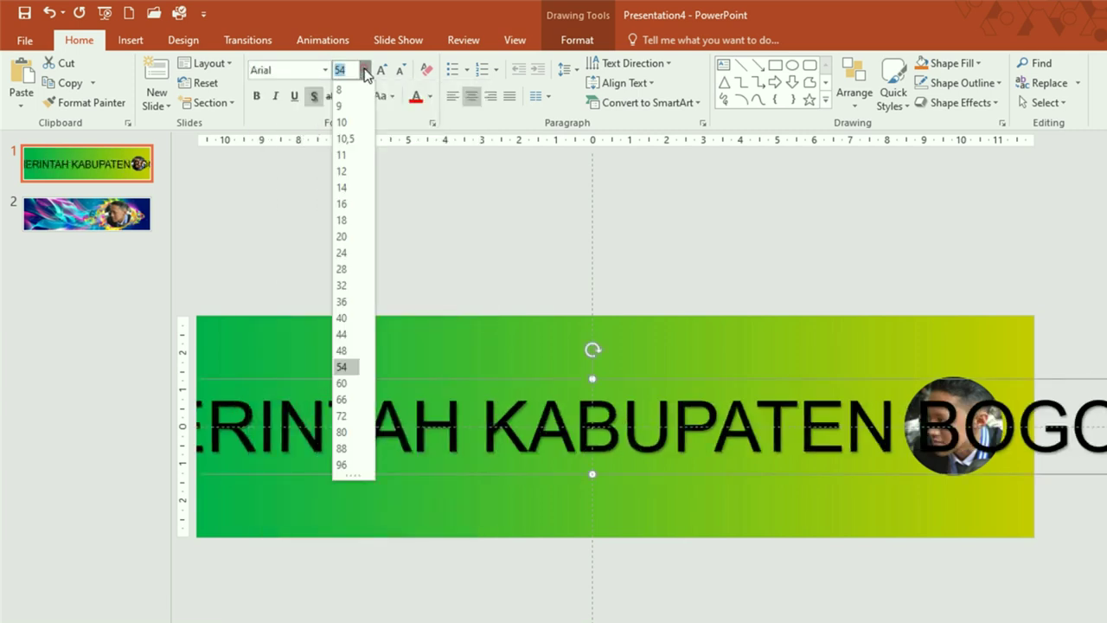
left_click(346, 221)
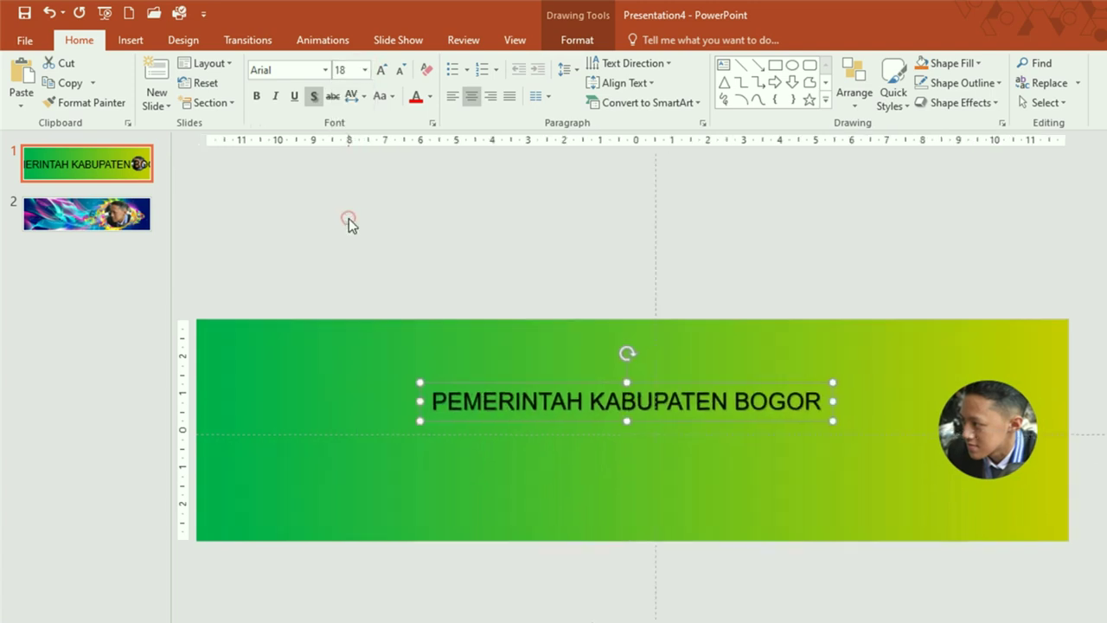
left_click_drag(673, 388, 670, 360)
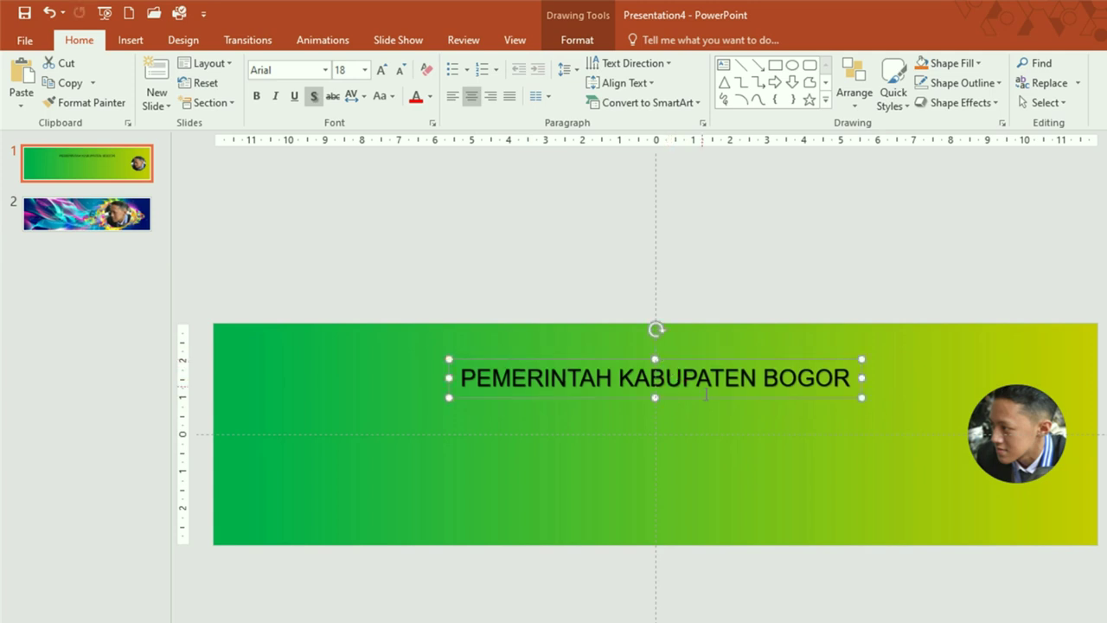